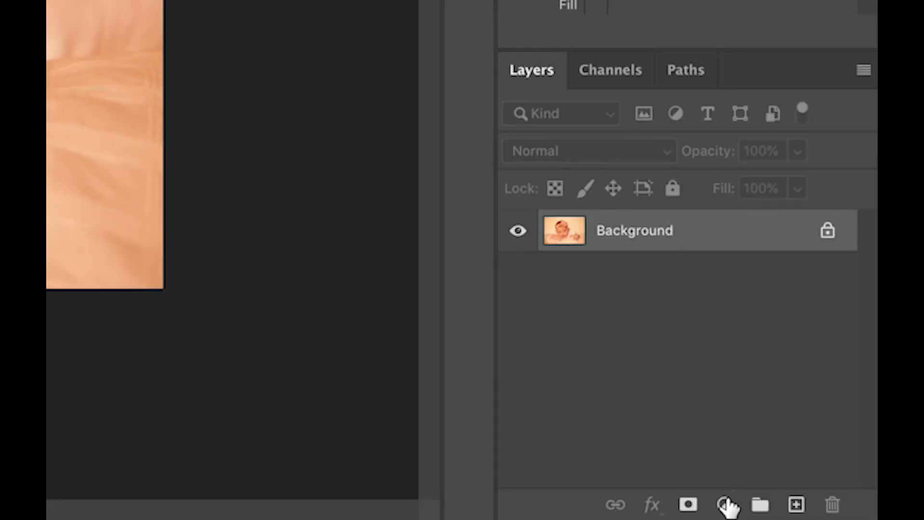
Add a Levels adjustment layer to the baby photo and set its white point by sampling the baby's white ruffled outfit
{"action": "left_click", "coordinate": [821, 514]}
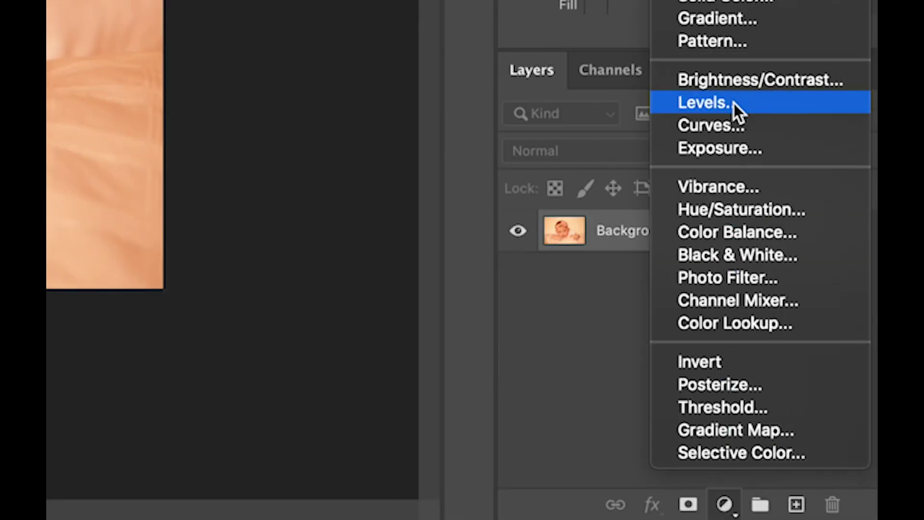
{"action": "left_click", "coordinate": [735, 102]}
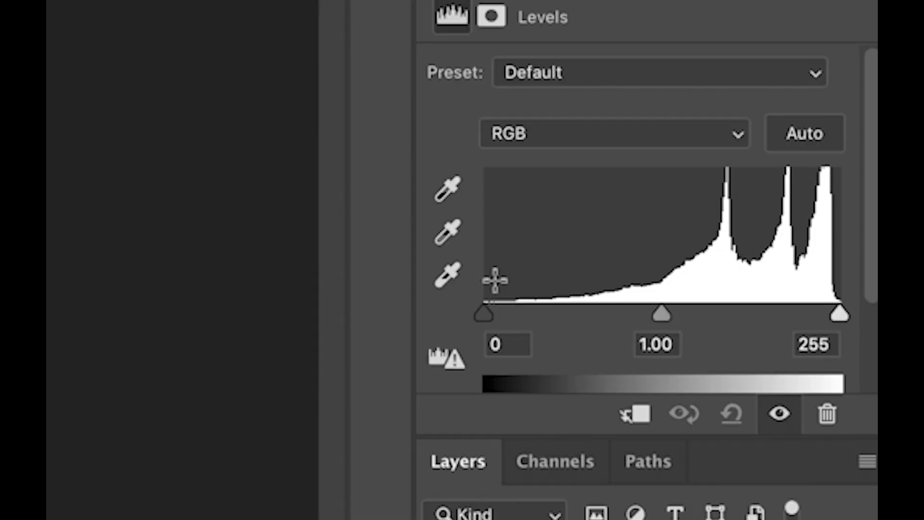
{"action": "left_click", "coordinate": [440, 283]}
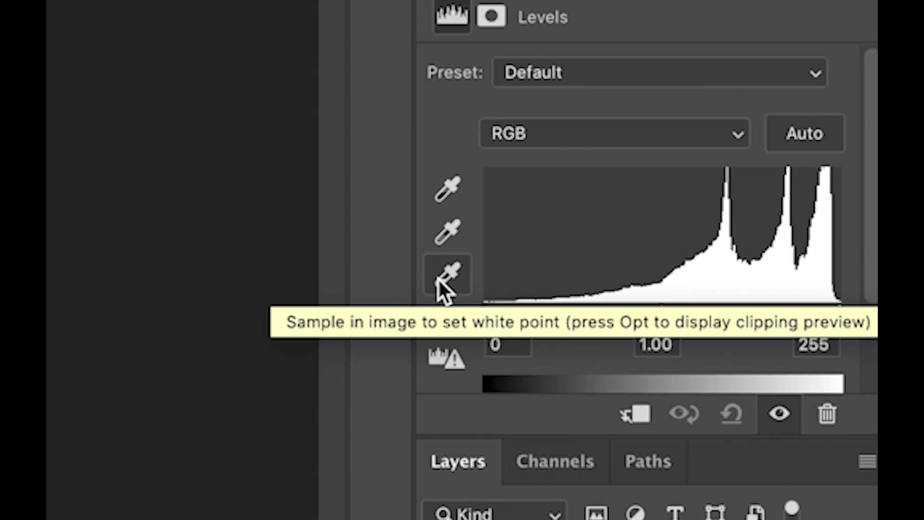
{"action": "left_click", "coordinate": [445, 246]}
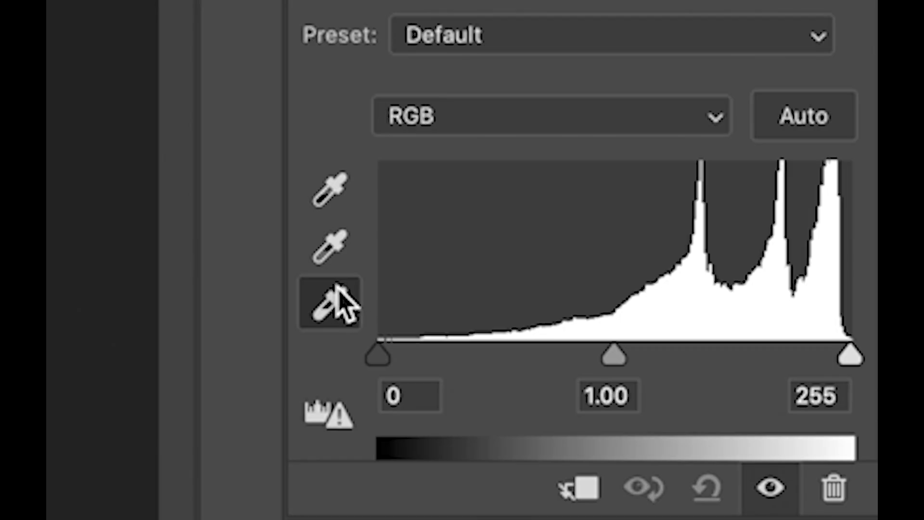
{"action": "left_click", "coordinate": [337, 303]}
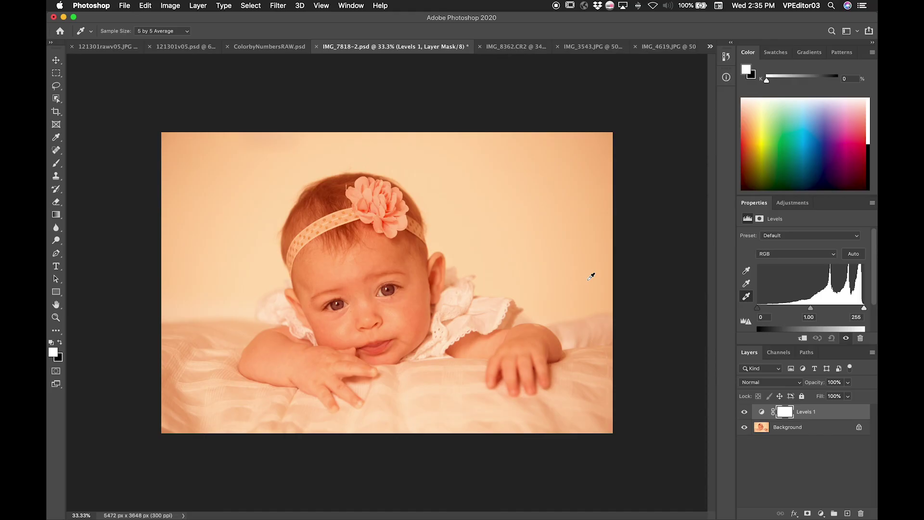
{"action": "left_click", "coordinate": [460, 301]}
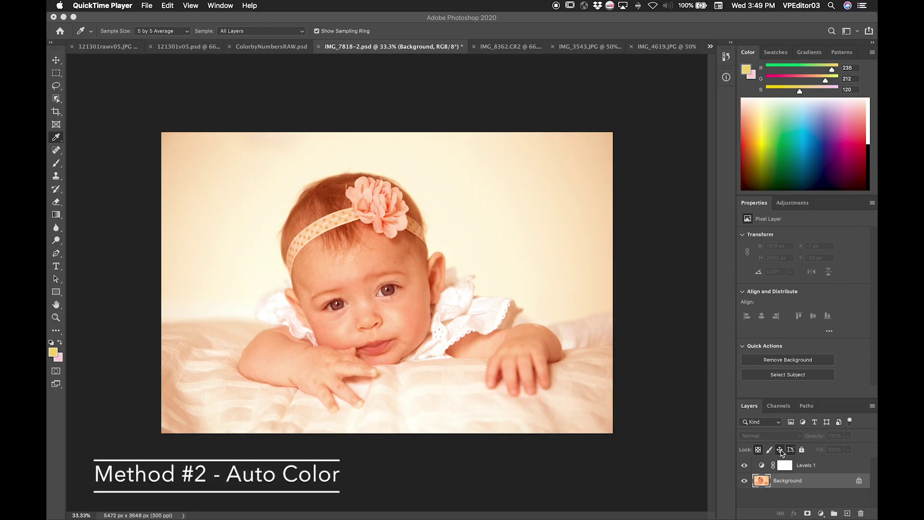
Hide the Levels 1 adjustment layer and apply Auto Color to the Background layer
{"action": "left_click", "coordinate": [745, 465]}
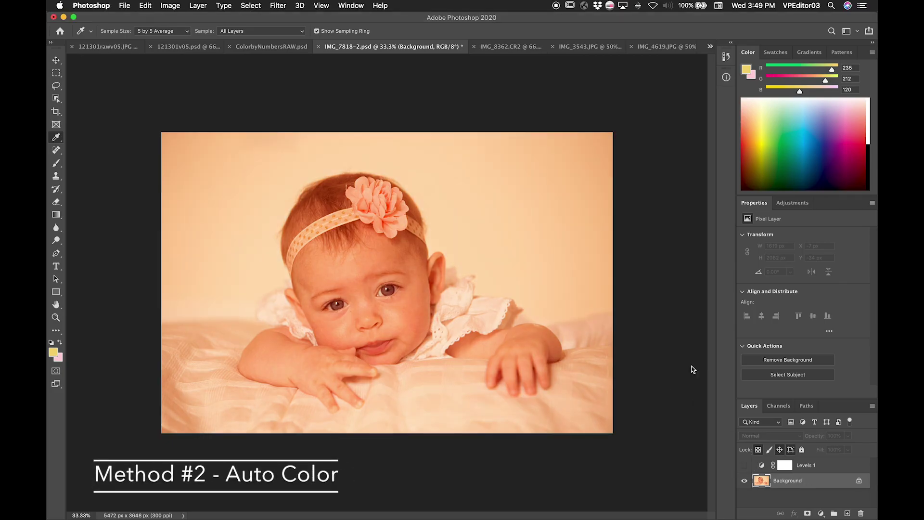
{"action": "left_click", "coordinate": [164, 5]}
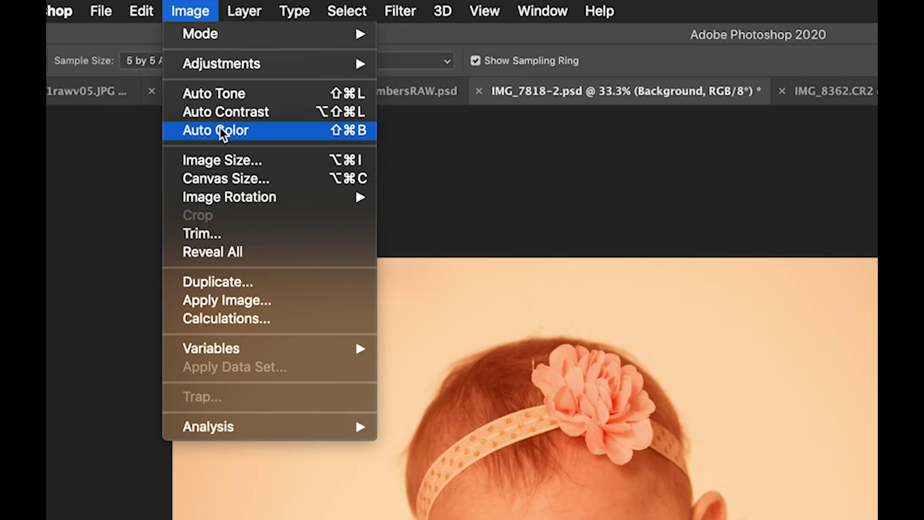
{"action": "left_click", "coordinate": [222, 132]}
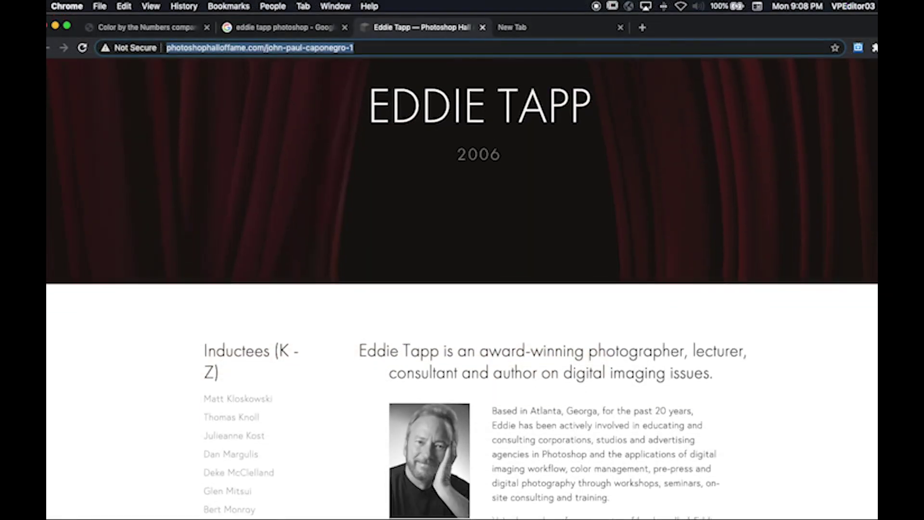
{"action": "scroll", "coordinate": [462, 289], "scroll_direction": "down", "scroll_amount": 5}
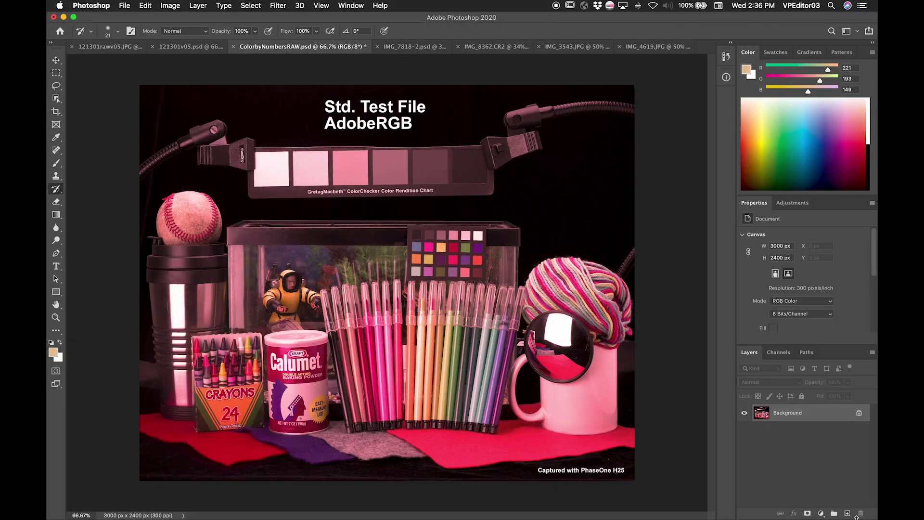
Add a Levels adjustment layer to the colour test image, and set up colour reading with the Info panel and Eyedropper tool
{"action": "left_click", "coordinate": [819, 510]}
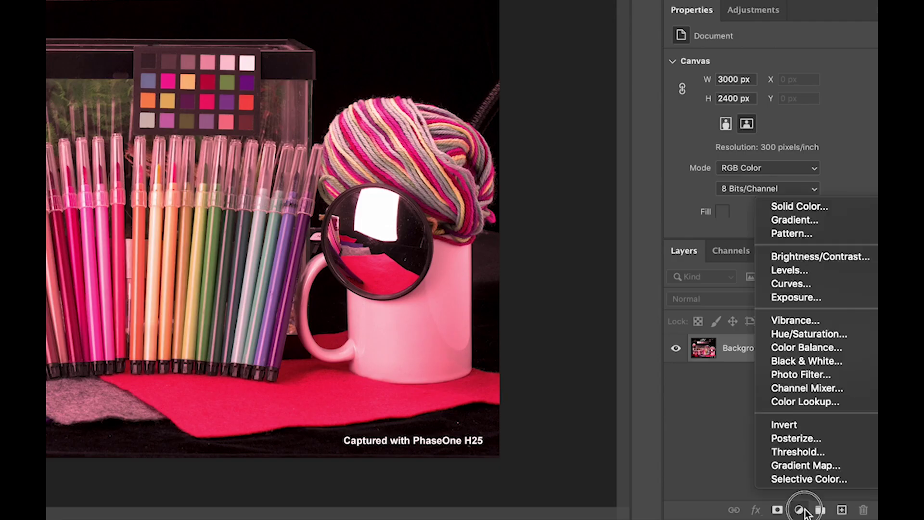
{"action": "left_click", "coordinate": [800, 271]}
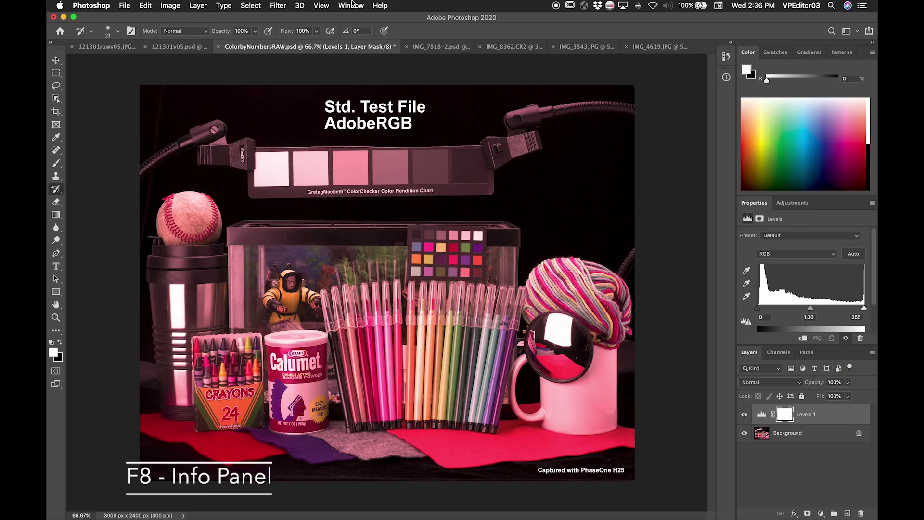
{"action": "left_click", "coordinate": [350, 5]}
{"action": "left_click", "coordinate": [364, 193]}
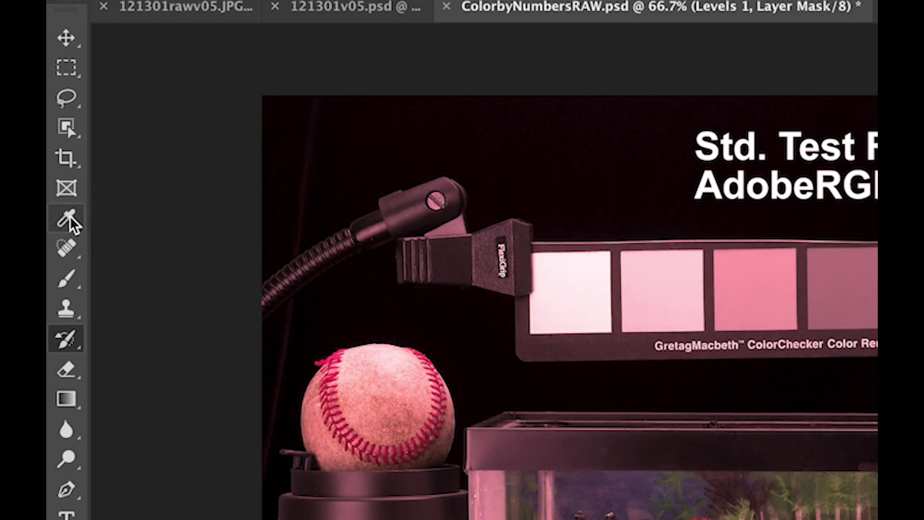
{"action": "left_click", "coordinate": [70, 221]}
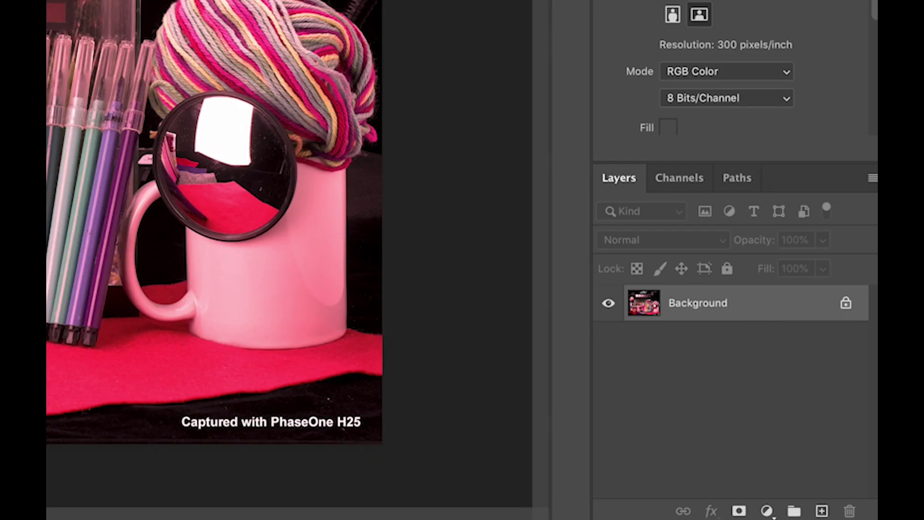
Add a new layer above the test image and fill it with the yellow foreground colour ebd478
{"action": "left_click", "coordinate": [822, 511]}
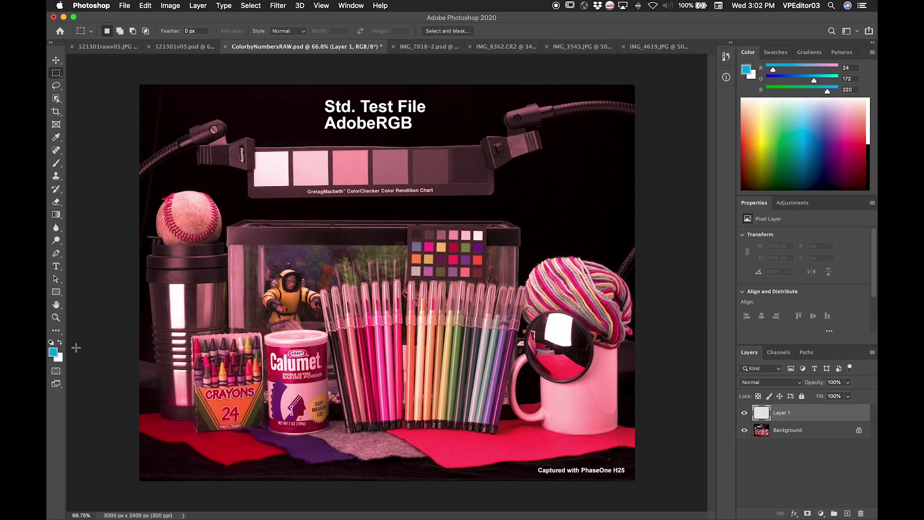
{"action": "left_click", "coordinate": [53, 351]}
{"action": "mouse_move", "coordinate": [413, 197]}
{"action": "left_mouse_down"}
{"action": "mouse_move", "coordinate": [386, 197]}
{"action": "mouse_move", "coordinate": [396, 204]}
{"action": "left_mouse_up"}
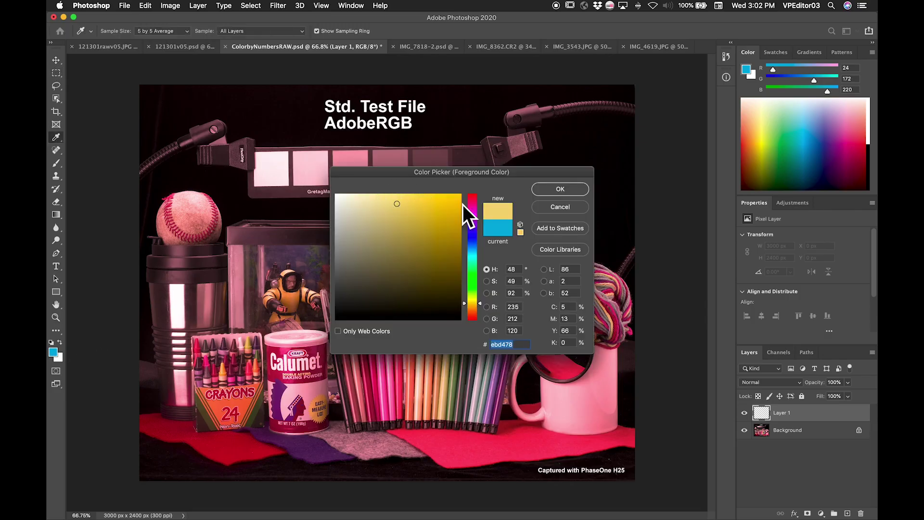
{"action": "left_click", "coordinate": [560, 189]}
{"action": "key", "text": "m"}
{"action": "key", "text": "alt+BackSpace"}
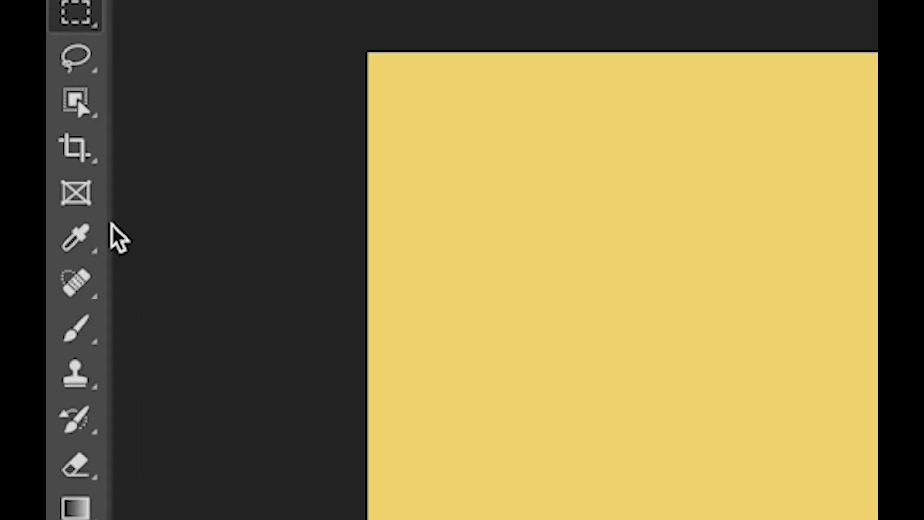
Place a colour sampler point on the yellow fill and add a Levels adjustment layer above it
{"action": "left_click", "coordinate": [60, 139]}
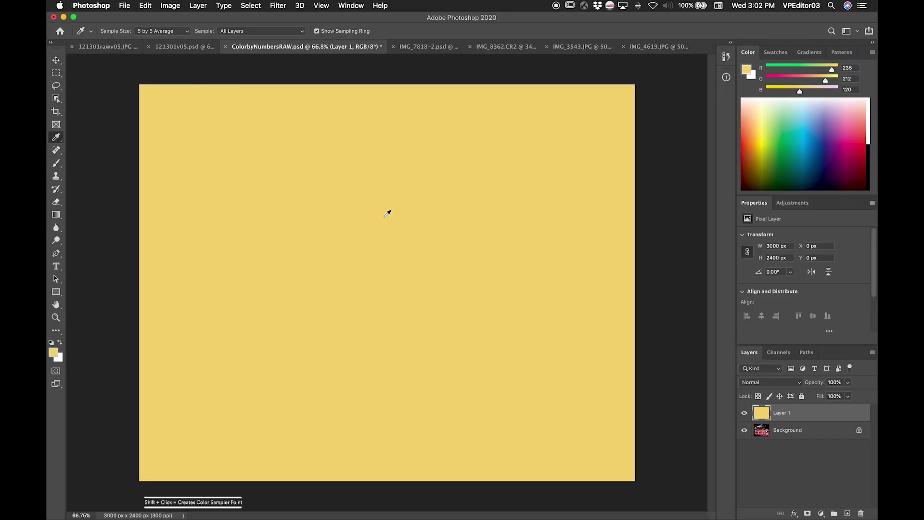
{"action": "left_click", "coordinate": [394, 219], "text": "shift"}
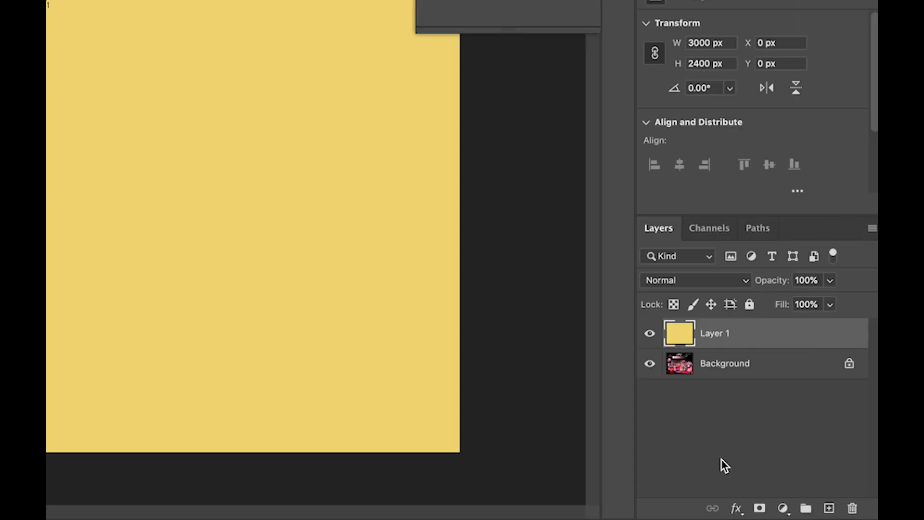
{"action": "left_click", "coordinate": [783, 508]}
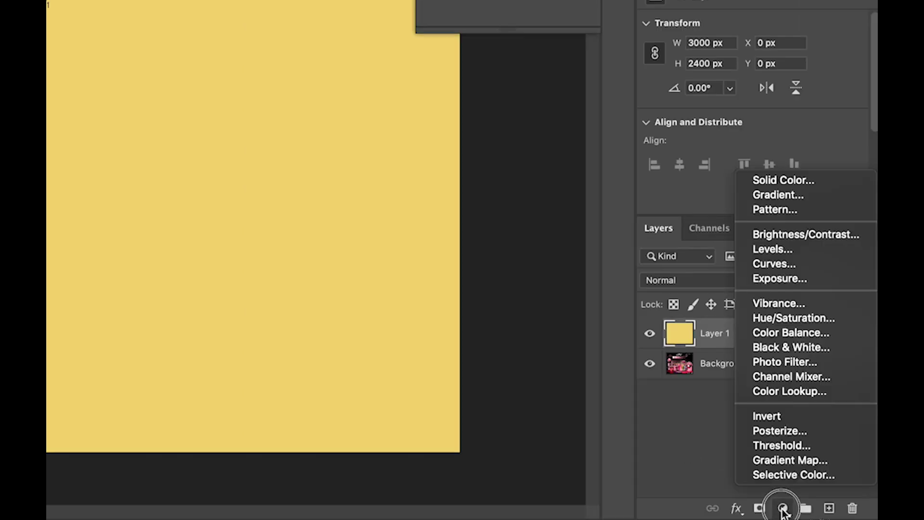
{"action": "left_click", "coordinate": [790, 250]}
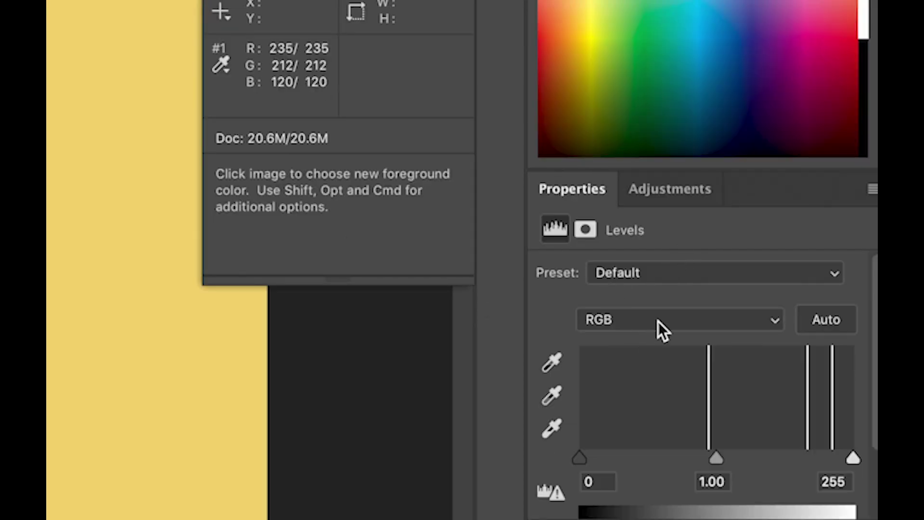
Set the Levels white input value to 230 in the green channel and 130 in the blue channel
{"action": "left_click", "coordinate": [662, 325]}
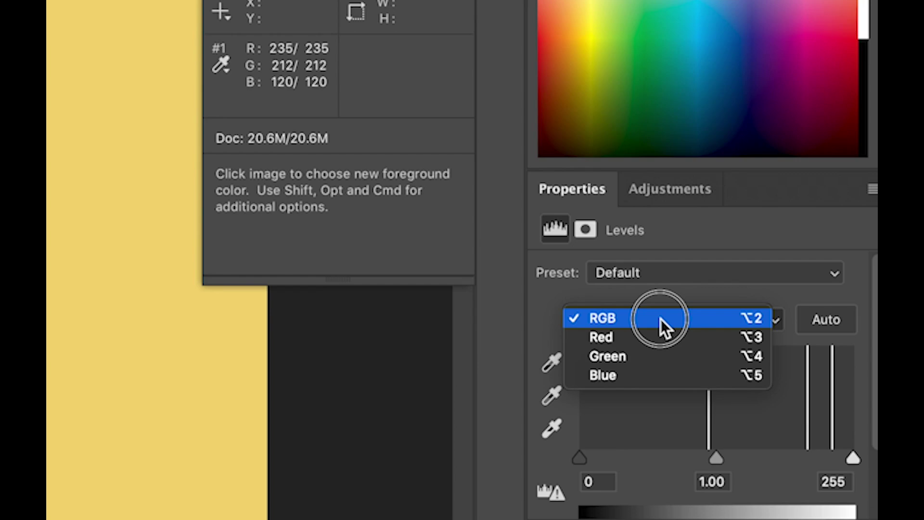
{"action": "left_click", "coordinate": [662, 360]}
{"action": "left_click_drag", "start_coordinate": [854, 458], "coordinate": [827, 455]}
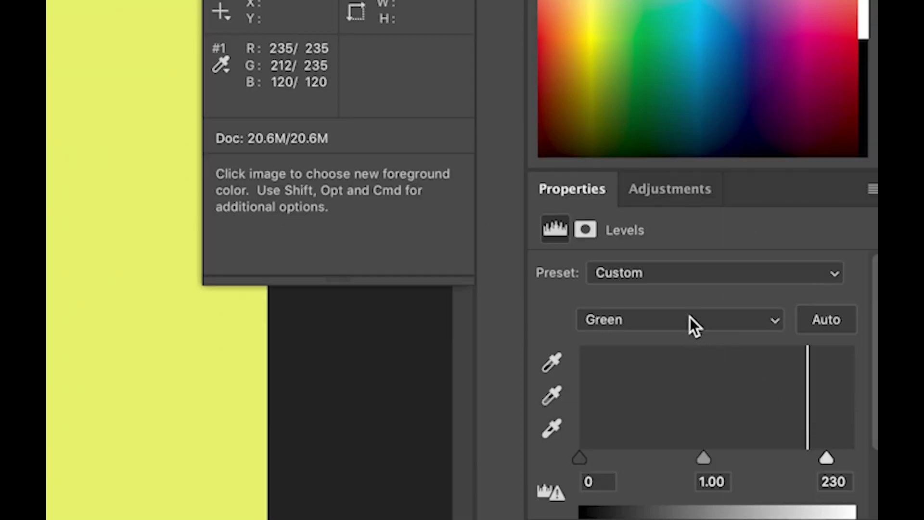
{"action": "left_click", "coordinate": [690, 318]}
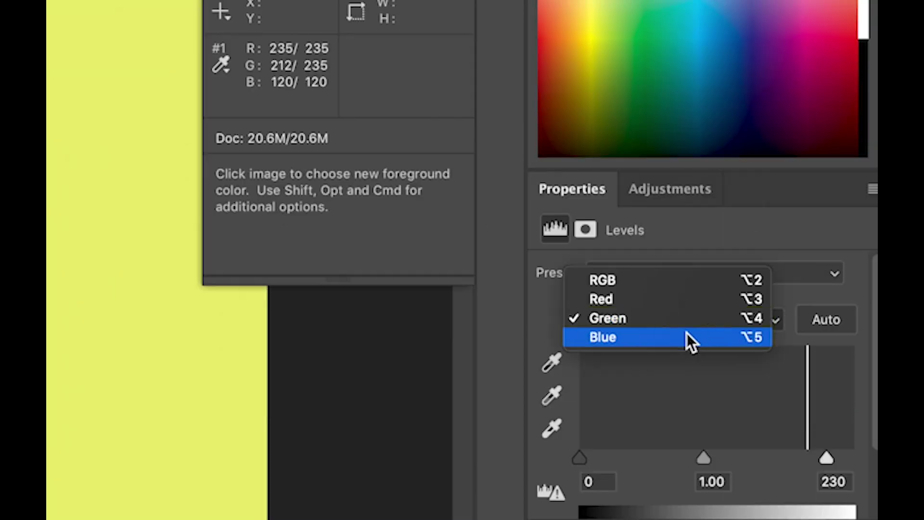
{"action": "left_click", "coordinate": [687, 333]}
{"action": "left_click_drag", "start_coordinate": [851, 455], "coordinate": [720, 411]}
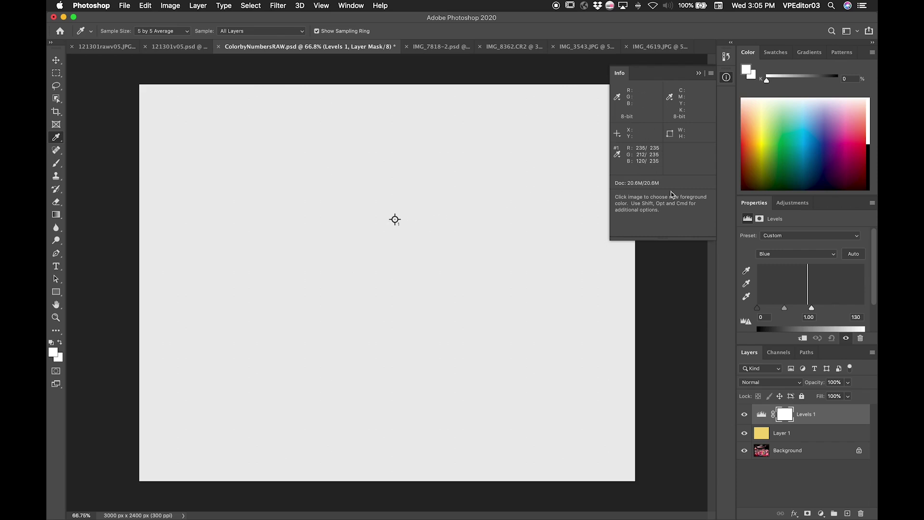
Delete the Levels adjustment layer and the yellow layer, along with the colour sampler point on the image
{"action": "left_click", "coordinate": [699, 72]}
{"action": "left_click_drag", "start_coordinate": [821, 412], "coordinate": [861, 513]}
{"action": "left_click_drag", "start_coordinate": [816, 413], "coordinate": [863, 510]}
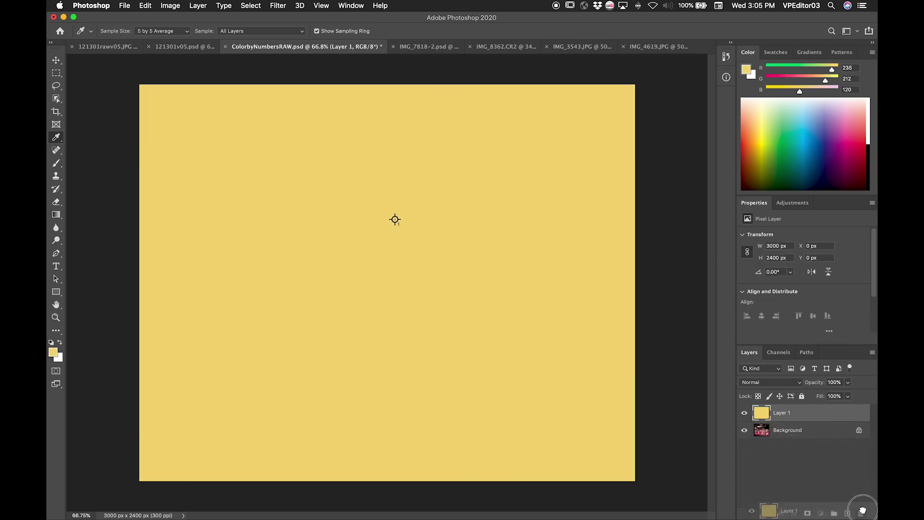
{"action": "left_click_drag", "start_coordinate": [863, 510], "coordinate": [863, 511]}
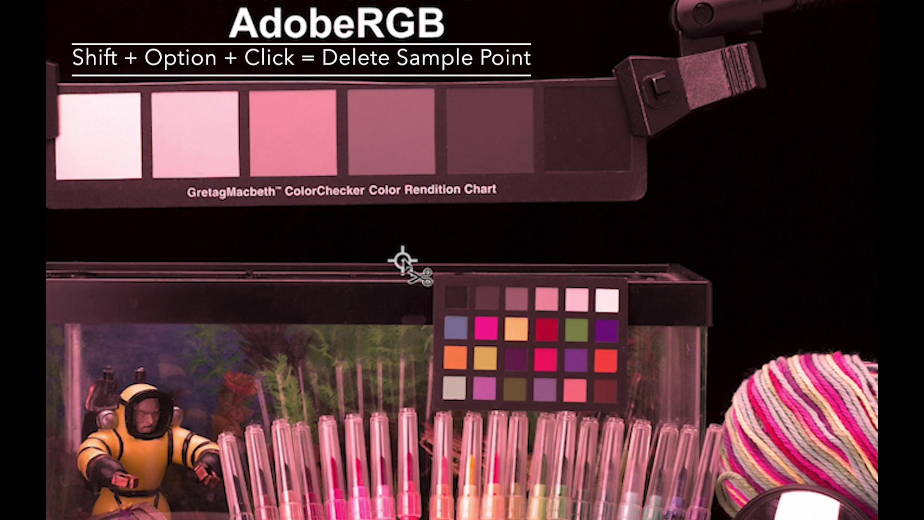
{"action": "left_click", "coordinate": [402, 261], "text": "alt+shift"}
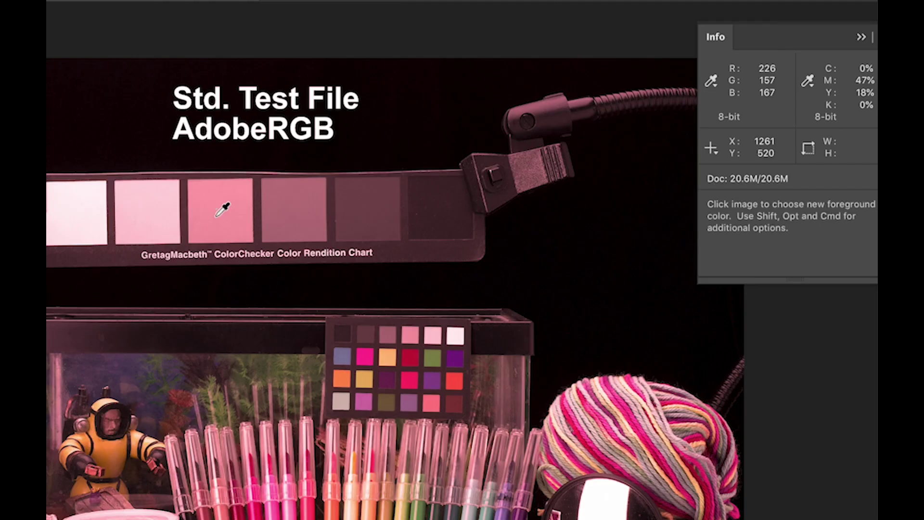
Place colour sampler points on the third and the darkest patches of the grey scale strip in the test image
{"action": "key", "text": "shift+i"}
{"action": "left_click", "coordinate": [216, 216]}
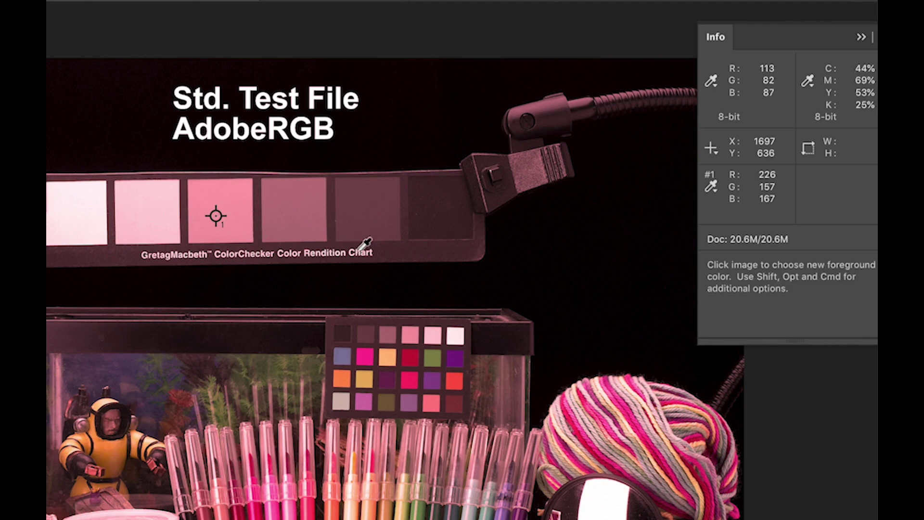
{"action": "key", "text": "shift"}
{"action": "left_click", "coordinate": [452, 205], "text": "shift"}
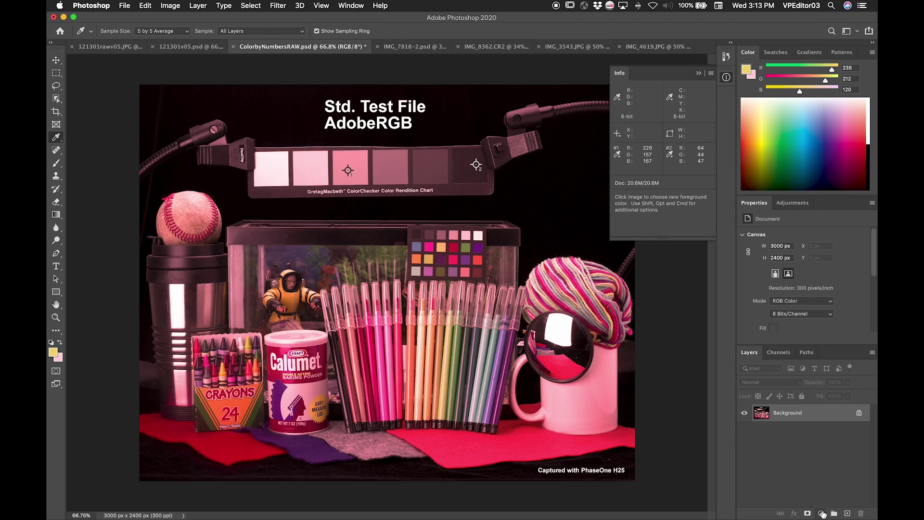
Add a Levels adjustment layer above the test image and set its green channel's white input value to 177
{"action": "left_click", "coordinate": [820, 514]}
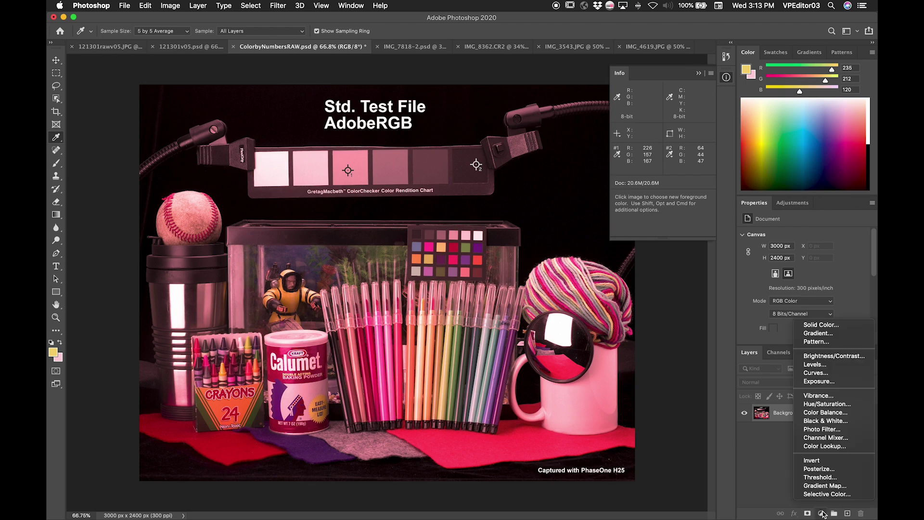
{"action": "left_click", "coordinate": [831, 371]}
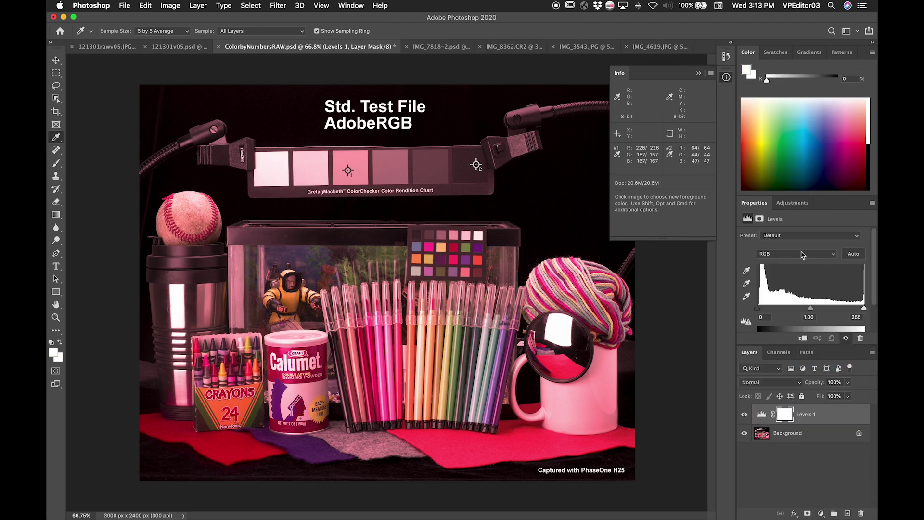
{"action": "left_click", "coordinate": [802, 255]}
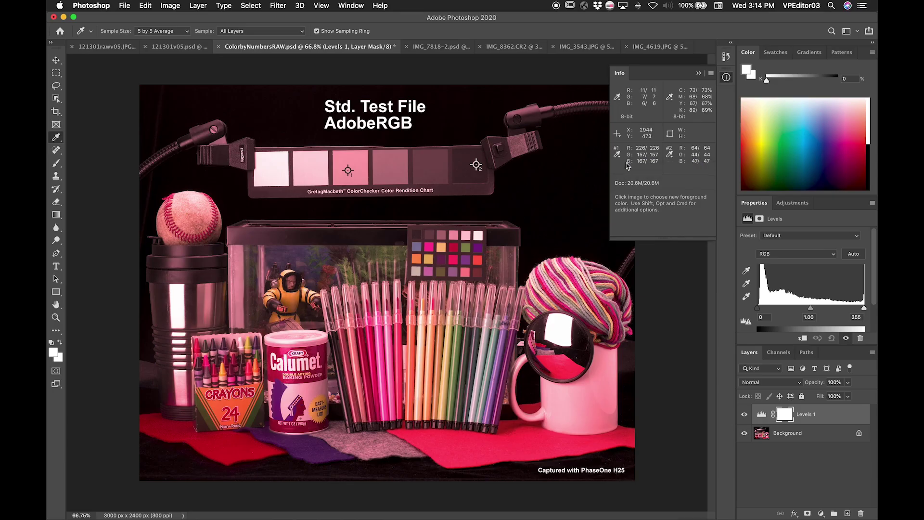
{"action": "left_click", "coordinate": [821, 255]}
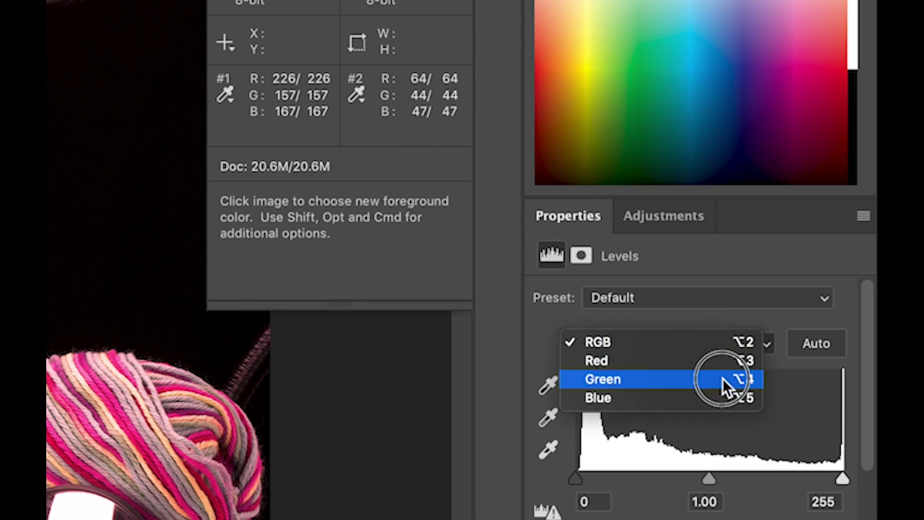
{"action": "left_click", "coordinate": [723, 378]}
{"action": "left_click_drag", "start_coordinate": [843, 481], "coordinate": [762, 480]}
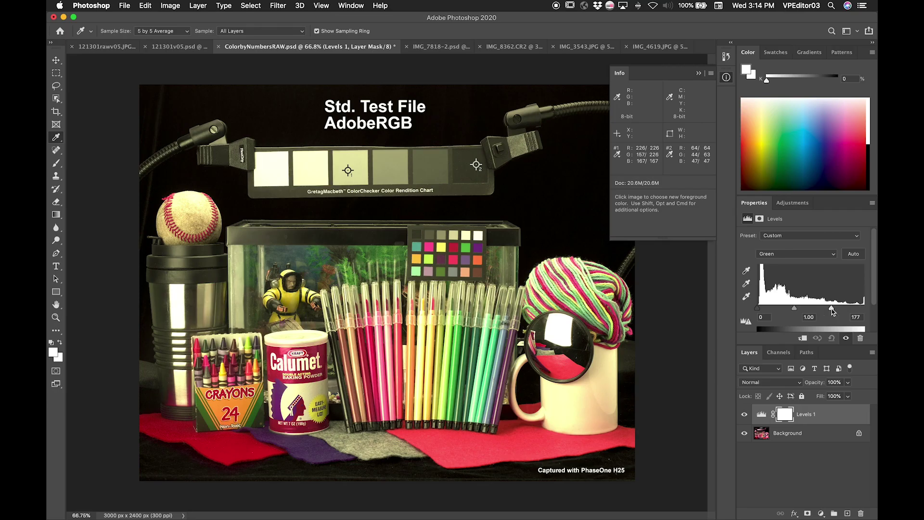
Set the Levels white input value to 189 in the blue channel of the test image
{"action": "left_click", "coordinate": [696, 344]}
{"action": "left_click", "coordinate": [696, 361]}
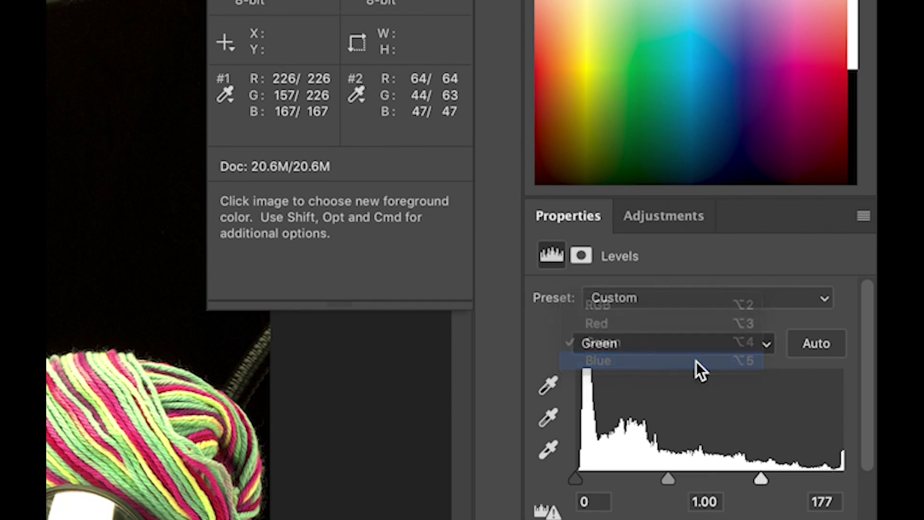
{"action": "left_click_drag", "start_coordinate": [842, 479], "coordinate": [761, 479]}
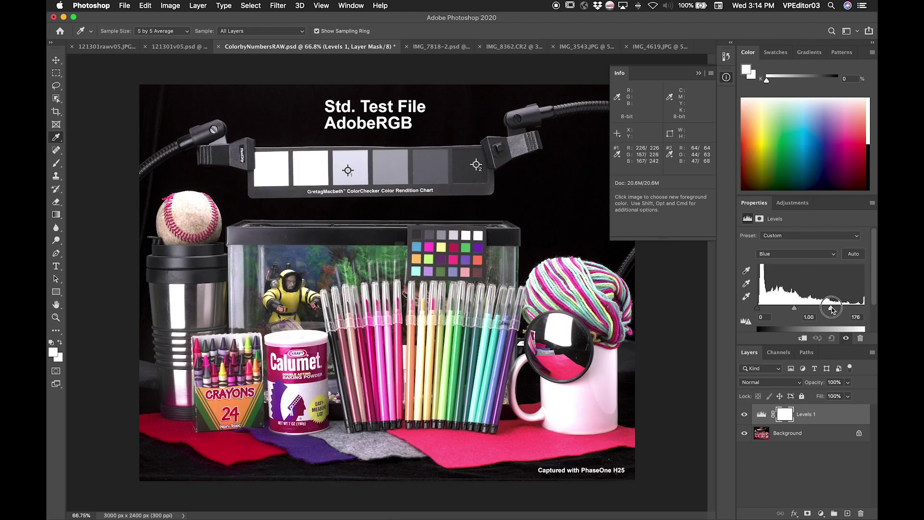
{"action": "left_click_drag", "start_coordinate": [831, 310], "coordinate": [837, 309]}
{"action": "left_click_drag", "start_coordinate": [838, 310], "coordinate": [837, 310]}
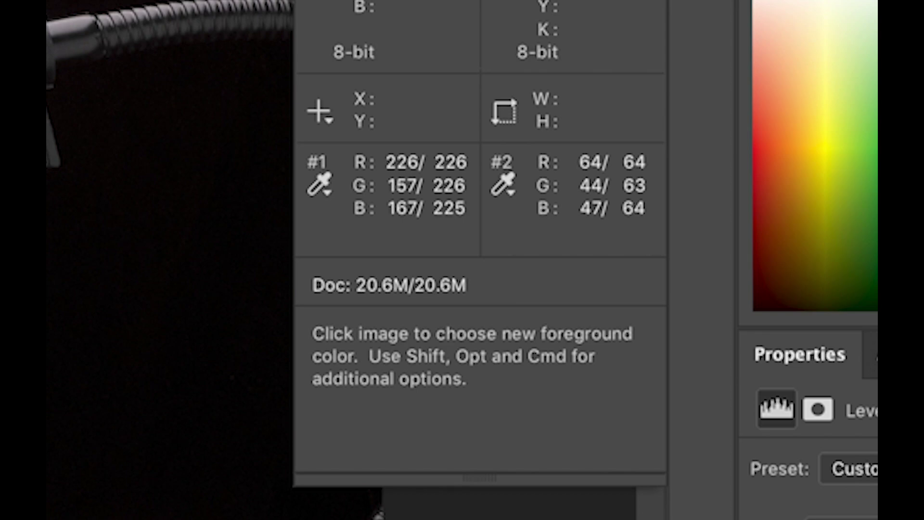
{"action": "left_click_drag", "start_coordinate": [837, 309], "coordinate": [837, 310]}
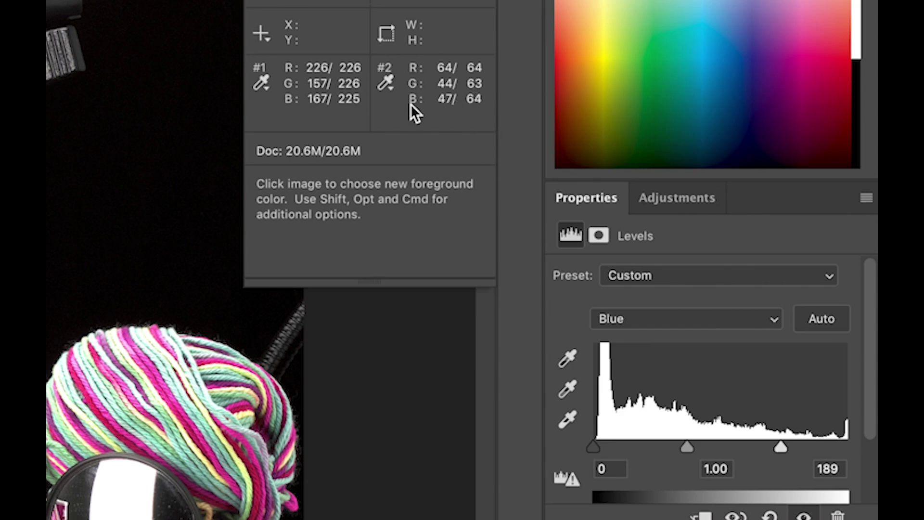
Set the Levels black input value to 1 in the red channel
{"action": "left_click", "coordinate": [676, 322]}
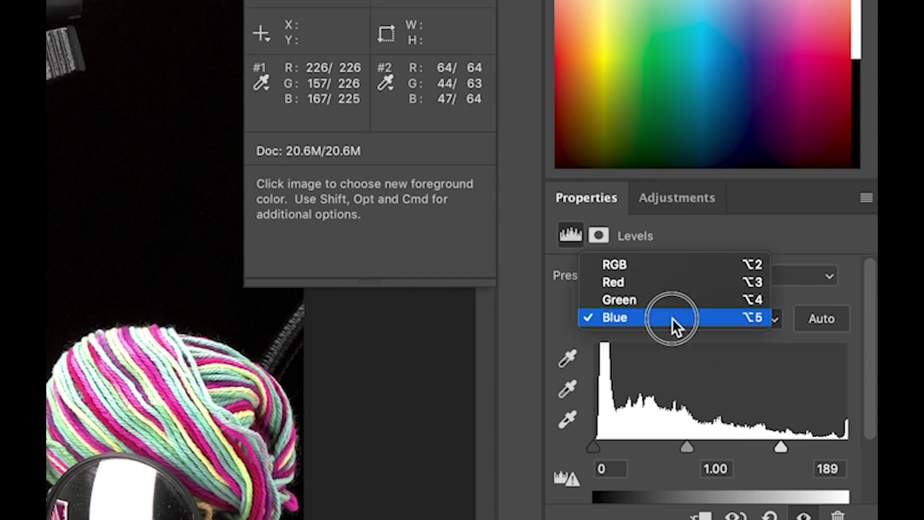
{"action": "left_click", "coordinate": [671, 284]}
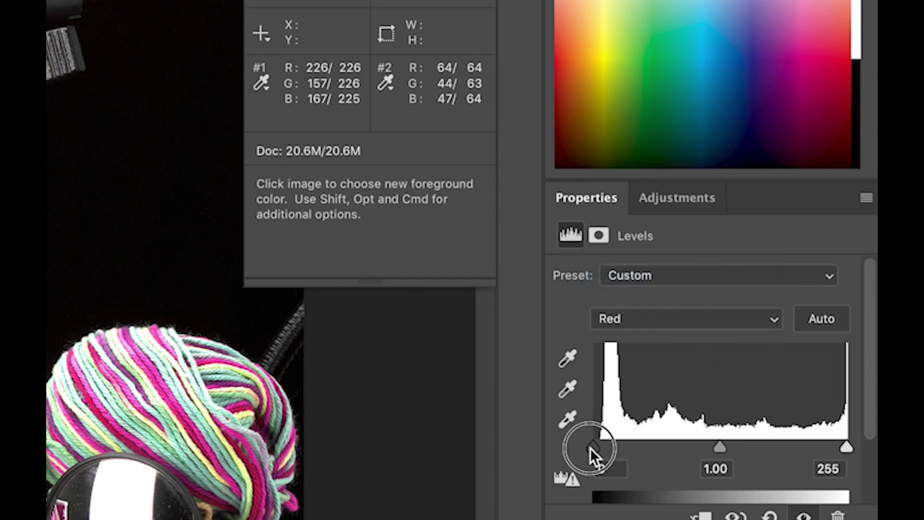
{"action": "left_click_drag", "start_coordinate": [591, 447], "coordinate": [597, 457]}
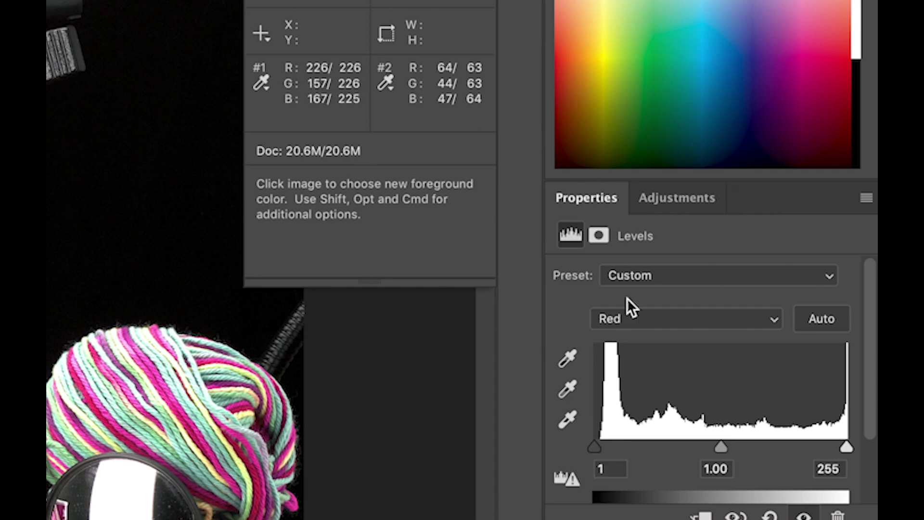
Set the blue channel's black input value to 1 and its white input value to 188
{"action": "left_click", "coordinate": [638, 320]}
{"action": "left_click", "coordinate": [635, 354]}
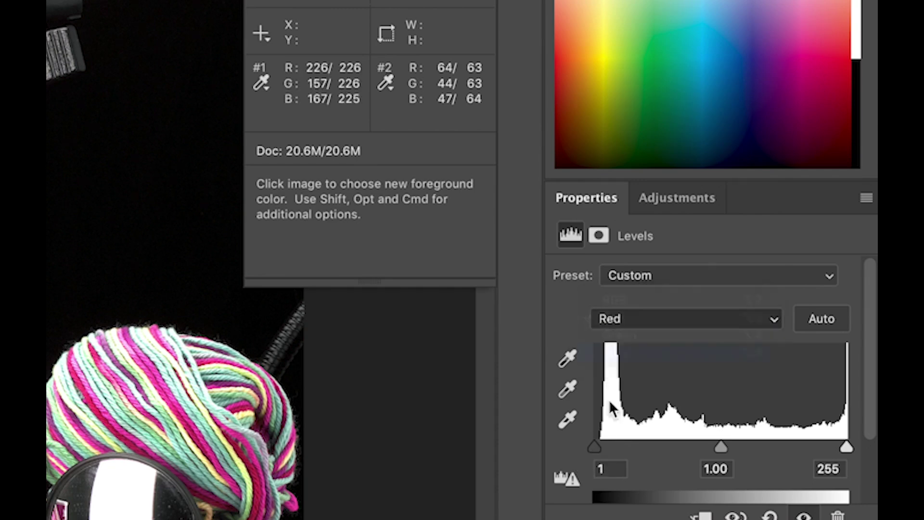
{"action": "left_click_drag", "start_coordinate": [594, 449], "coordinate": [594, 449]}
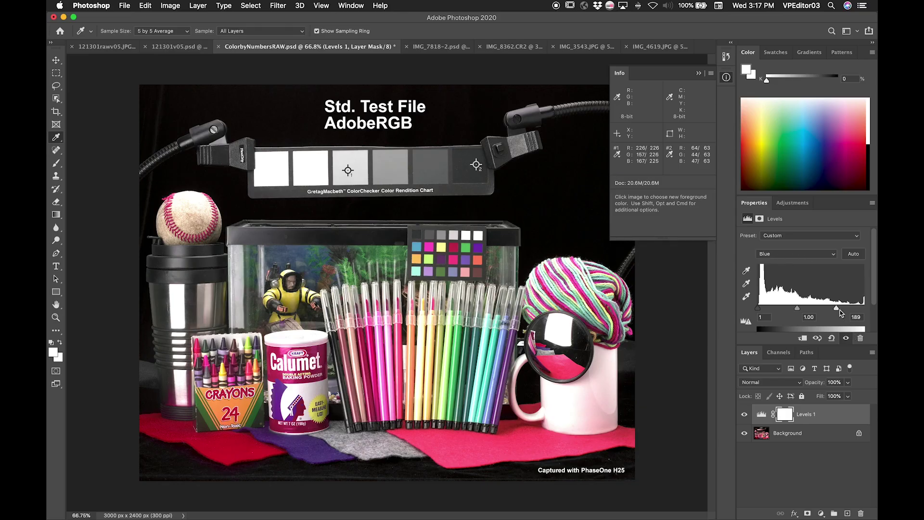
{"action": "left_click_drag", "start_coordinate": [838, 312], "coordinate": [837, 312]}
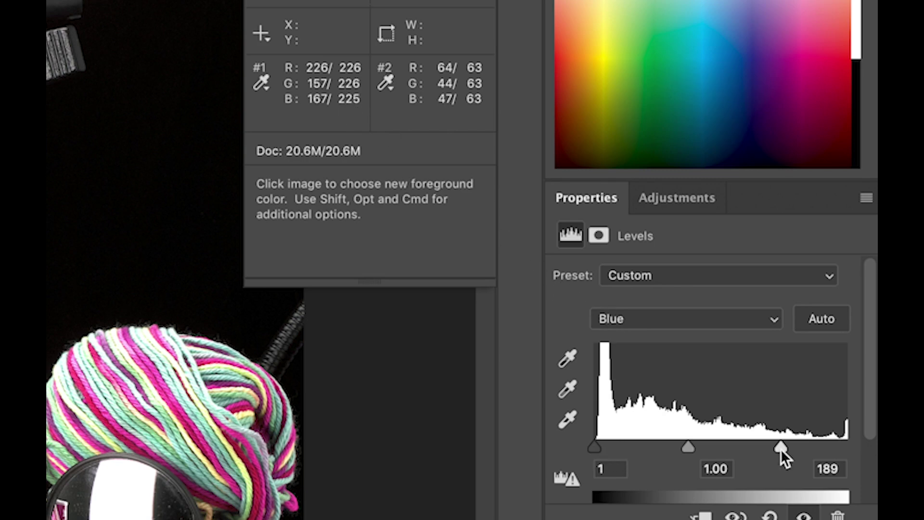
{"action": "left_click_drag", "start_coordinate": [781, 449], "coordinate": [780, 449]}
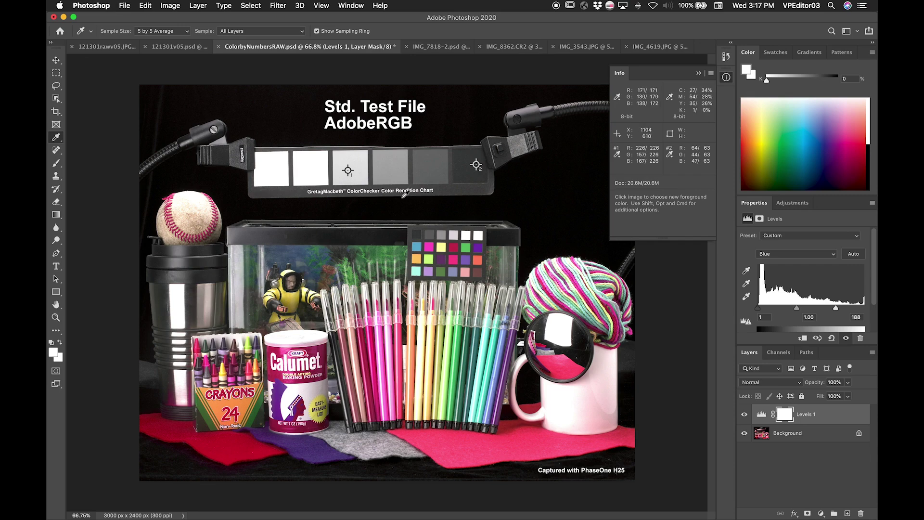
Toggle the Levels layer's visibility to compare the test image with and without the correction
{"action": "left_click", "coordinate": [744, 417]}
{"action": "left_click", "coordinate": [744, 417]}
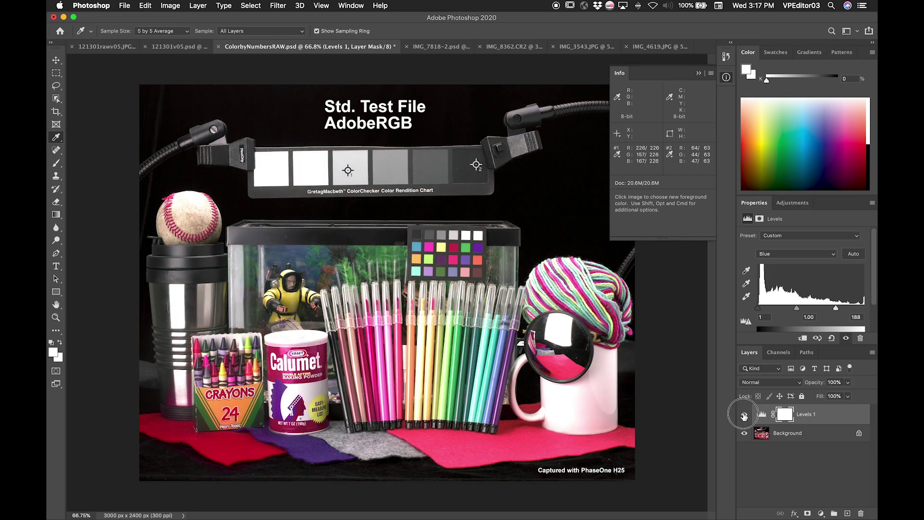
{"action": "left_click", "coordinate": [744, 417]}
{"action": "left_click", "coordinate": [745, 417]}
{"action": "left_click", "coordinate": [745, 417]}
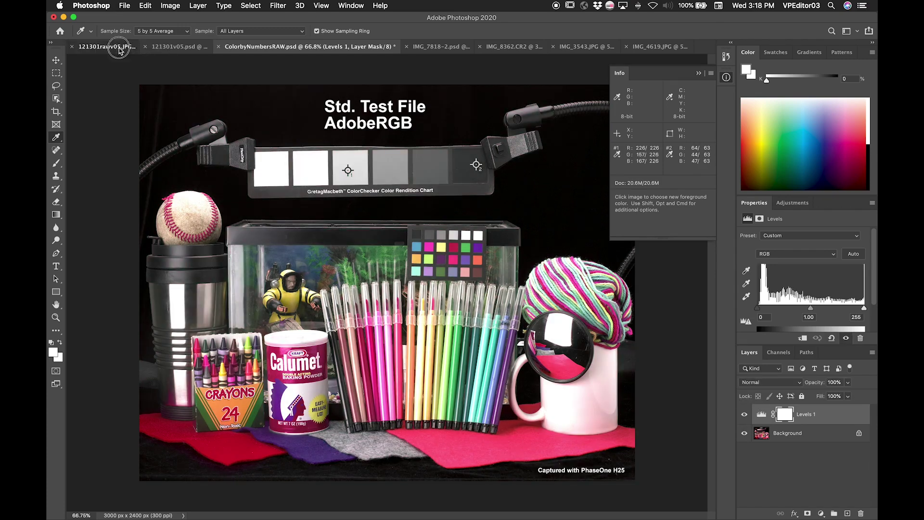
Switch to the 121301rawv05.JPG document and add a Levels adjustment layer above its background
{"action": "left_click", "coordinate": [119, 48]}
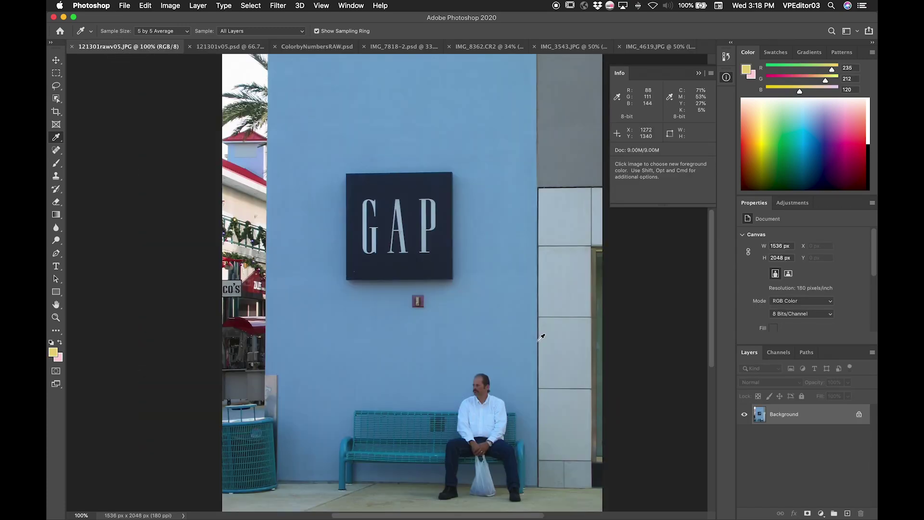
{"action": "scroll", "coordinate": [538, 341], "scroll_direction": "down", "scroll_amount": 8}
{"action": "scroll", "coordinate": [538, 342], "scroll_direction": "right", "scroll_amount": 4}
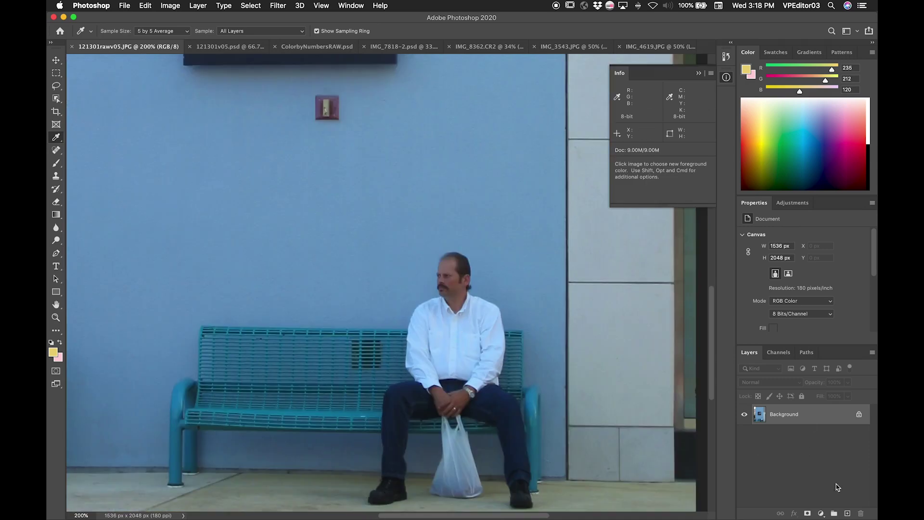
{"action": "left_click", "coordinate": [822, 514]}
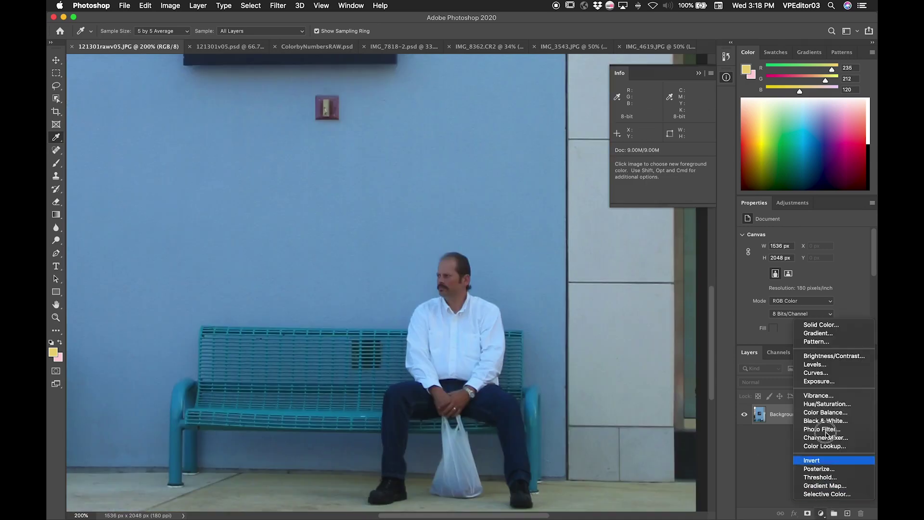
{"action": "left_click", "coordinate": [830, 365]}
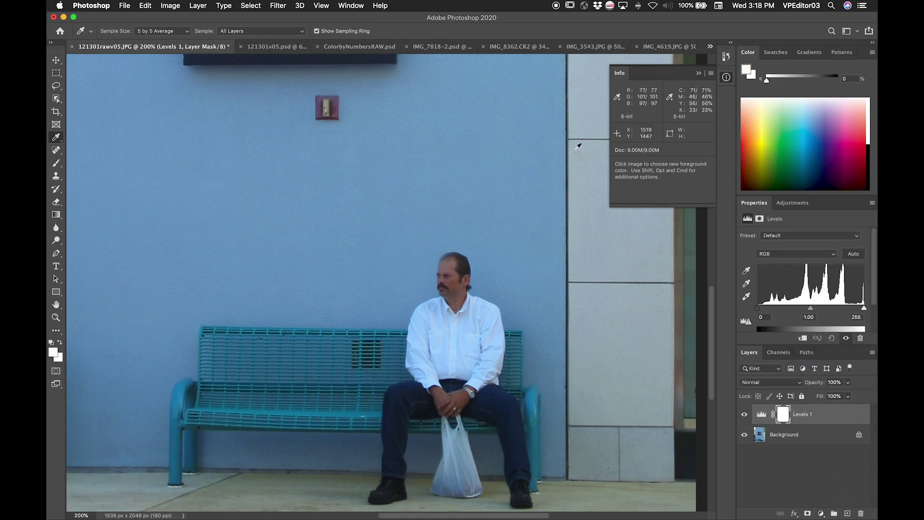
Place colour sampler points on the seated man's white shirt and on his black shoe
{"action": "key", "text": "shift"}
{"action": "key", "text": "shift"}
{"action": "left_click", "coordinate": [420, 325], "text": "shift"}
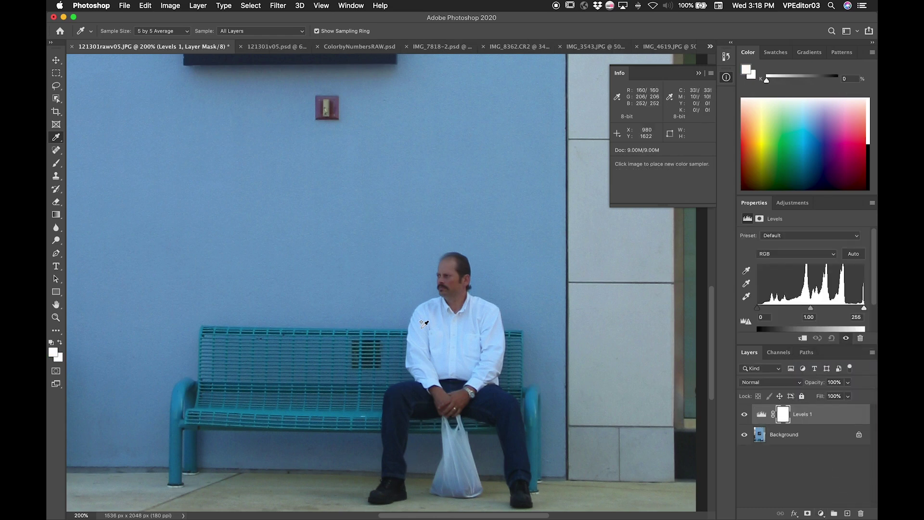
{"action": "left_click", "coordinate": [395, 491], "text": "shift"}
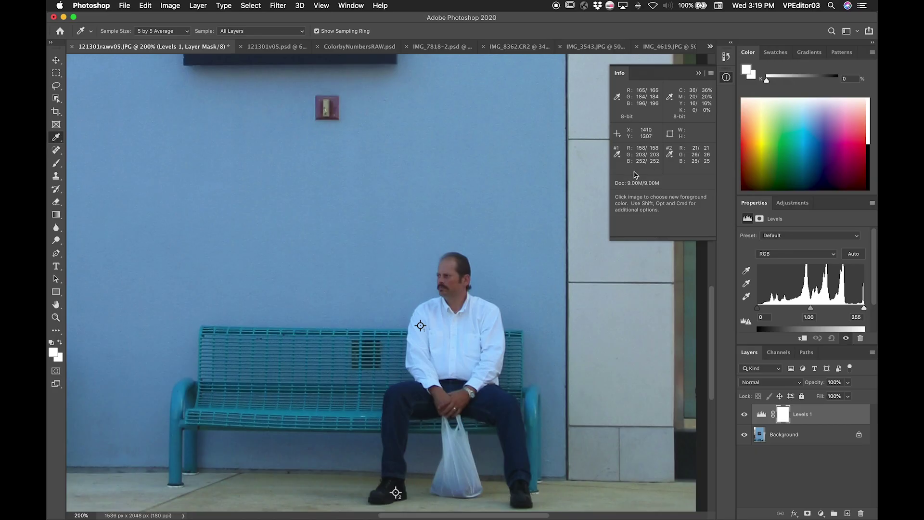
Set the Levels white input value to 161 in the red channel and 207 in the green channel
{"action": "scroll", "coordinate": [434, 434], "scroll_direction": "down", "scroll_amount": 5}
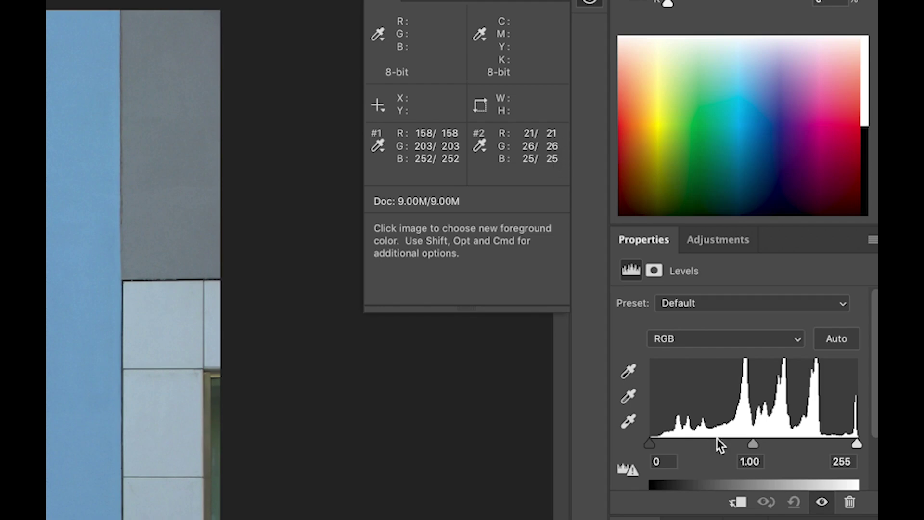
{"action": "left_click", "coordinate": [746, 345]}
{"action": "left_click", "coordinate": [741, 357]}
{"action": "left_click_drag", "start_coordinate": [857, 444], "coordinate": [781, 444]}
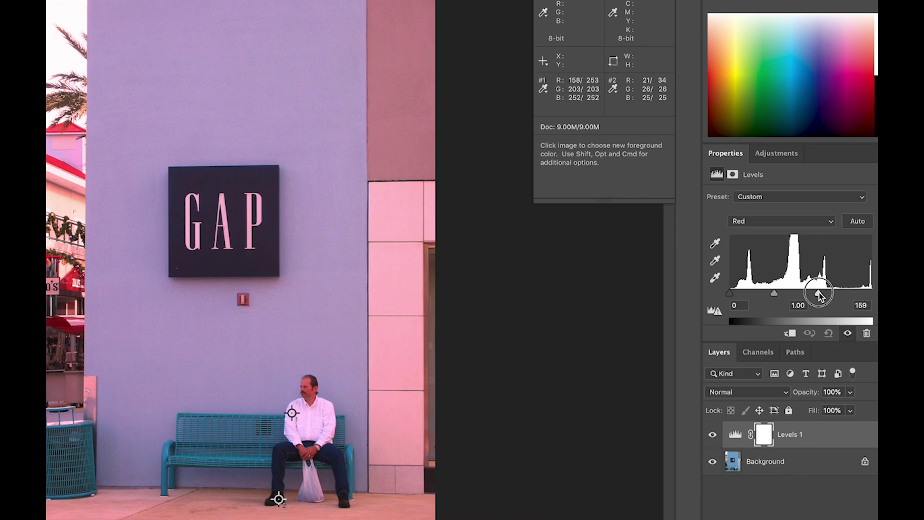
{"action": "left_click_drag", "start_coordinate": [820, 293], "coordinate": [820, 292]}
{"action": "key", "text": "alt+4"}
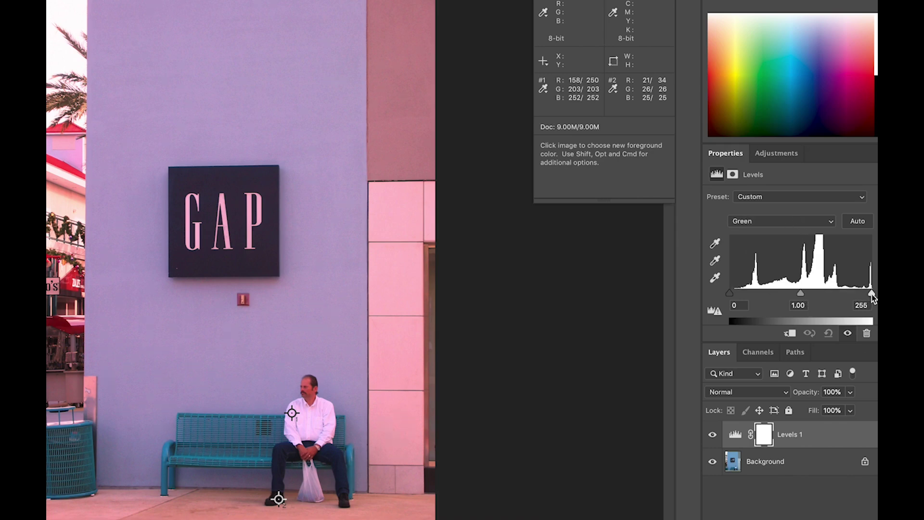
{"action": "left_click_drag", "start_coordinate": [870, 293], "coordinate": [846, 295]}
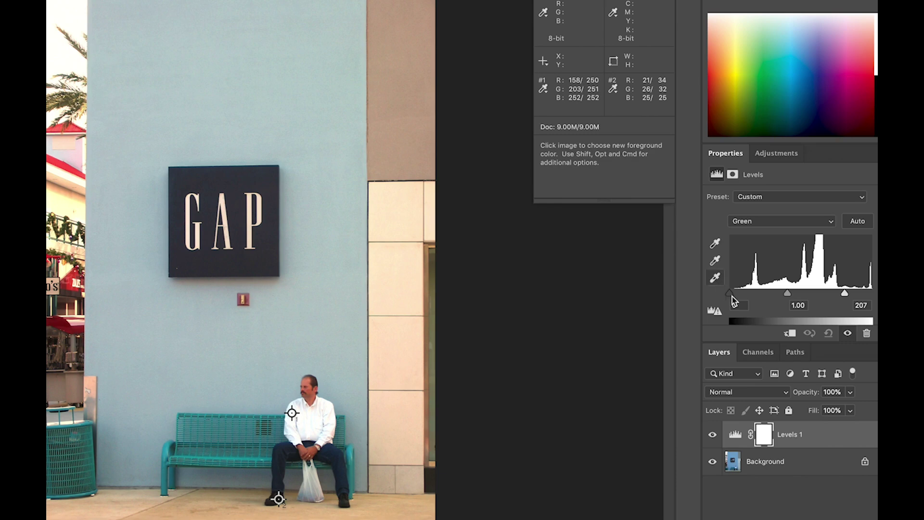
Set the Levels black input value to 6 in both the red and green channels
{"action": "left_click", "coordinate": [749, 222]}
{"action": "left_click", "coordinate": [744, 210]}
{"action": "left_click_drag", "start_coordinate": [731, 293], "coordinate": [734, 296]}
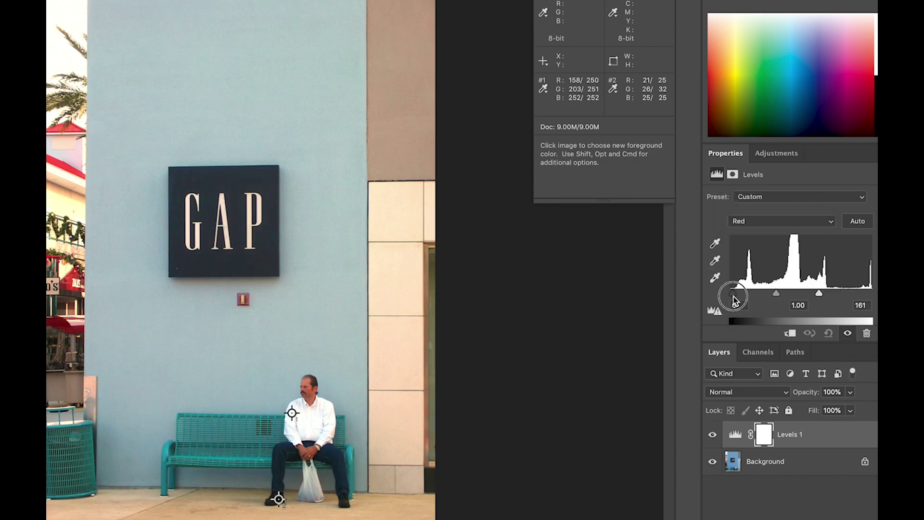
{"action": "left_click", "coordinate": [765, 222]}
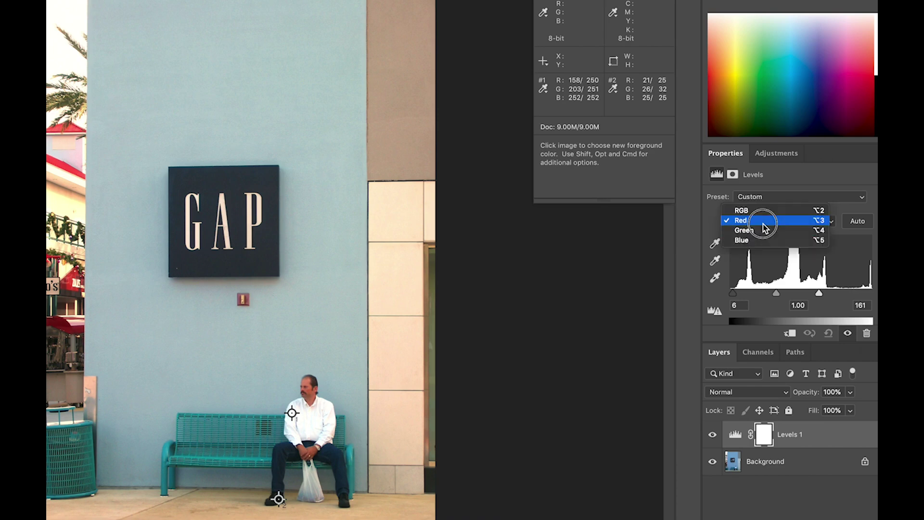
{"action": "left_click", "coordinate": [764, 232]}
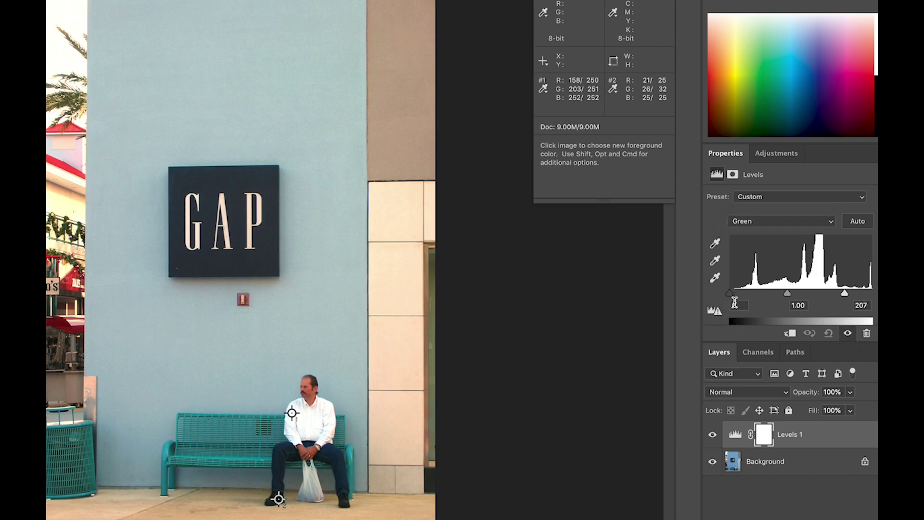
{"action": "left_click", "coordinate": [730, 295]}
Review the red and green channel Levels settings, and toggle the adjustment layer's visibility to compare the photo before and after
{"action": "left_click", "coordinate": [806, 222]}
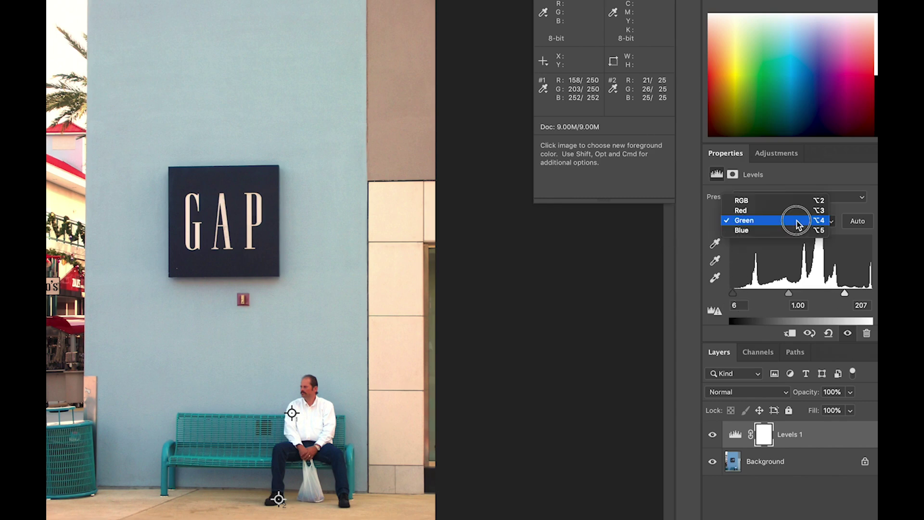
{"action": "left_click", "coordinate": [770, 211]}
{"action": "left_click_drag", "start_coordinate": [870, 293], "coordinate": [819, 294]}
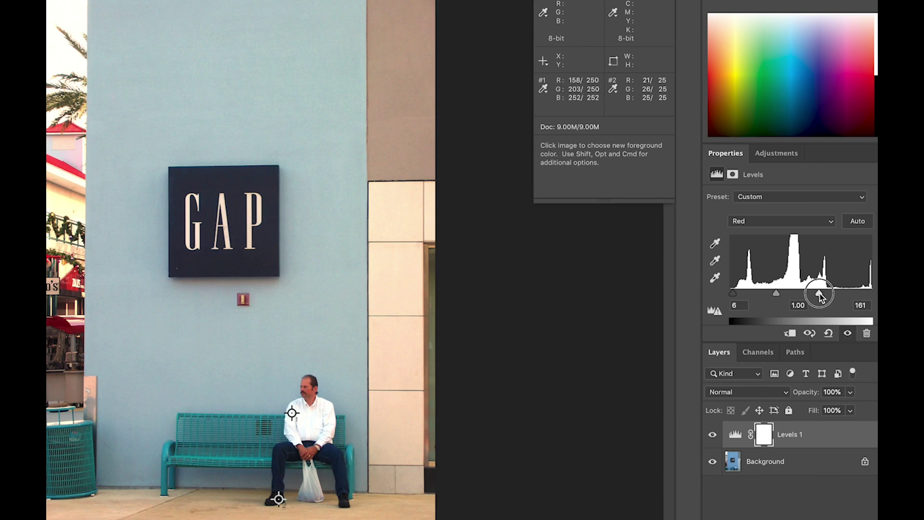
{"action": "key", "text": "alt+4"}
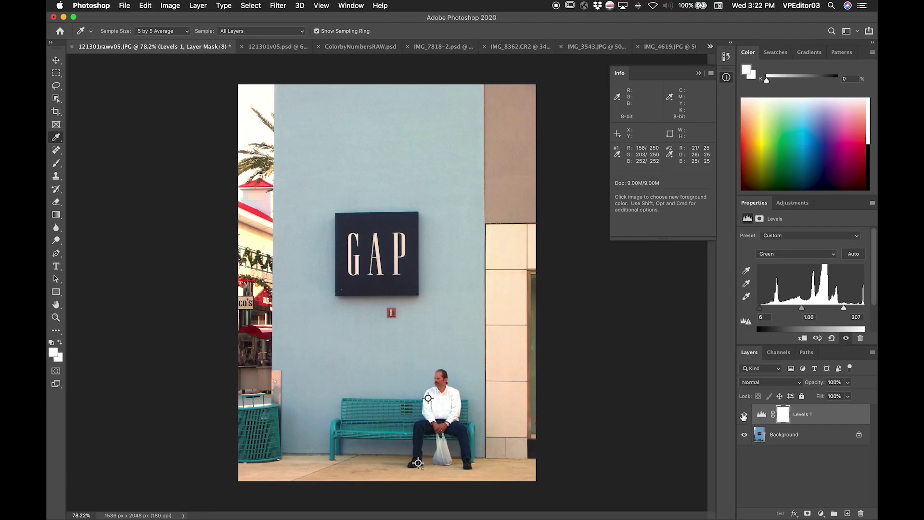
{"action": "left_click", "coordinate": [712, 435]}
{"action": "left_click", "coordinate": [744, 416]}
{"action": "left_click", "coordinate": [744, 416]}
{"action": "left_click", "coordinate": [744, 416]}
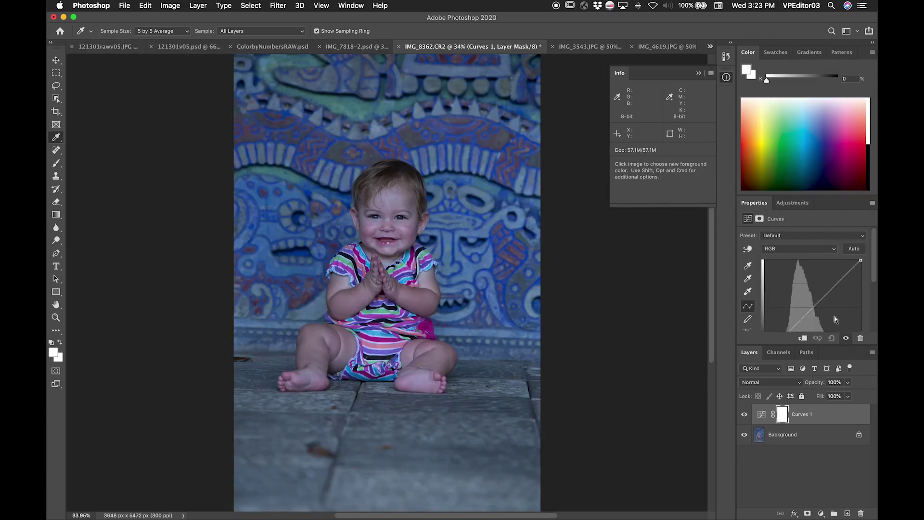
Delete the existing Curves layer in IMG_8362.CR2 and add a new Curves adjustment layer above the background
{"action": "left_click_drag", "start_coordinate": [821, 414], "coordinate": [860, 513]}
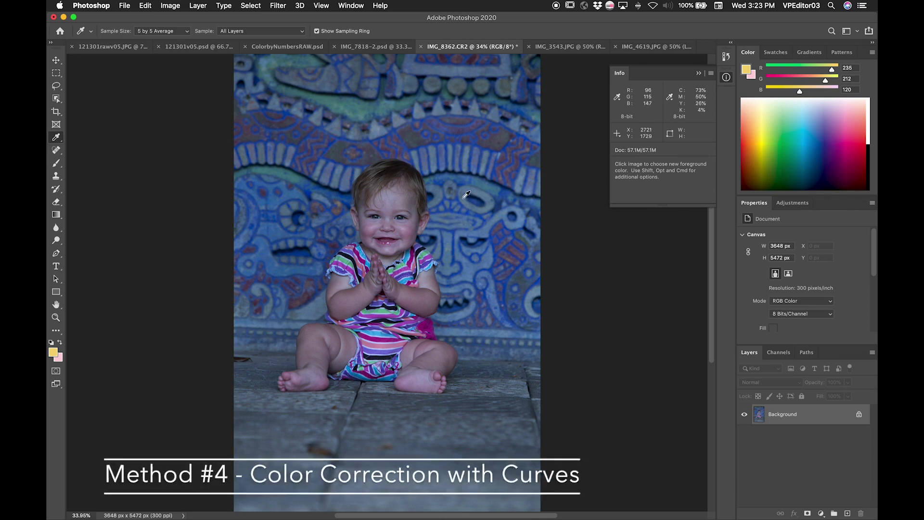
{"action": "key", "text": "super+plus"}
{"action": "key", "text": "super+plus"}
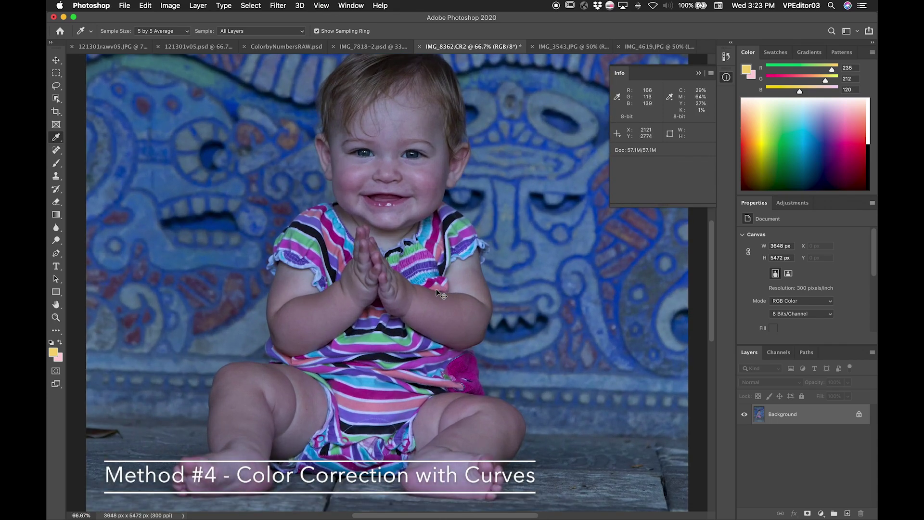
{"action": "key", "text": "super+minus"}
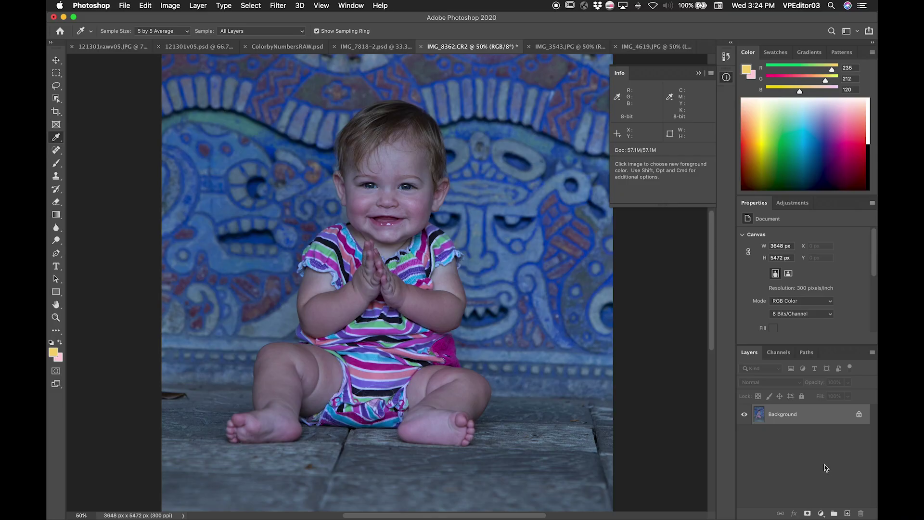
{"action": "left_click", "coordinate": [821, 513]}
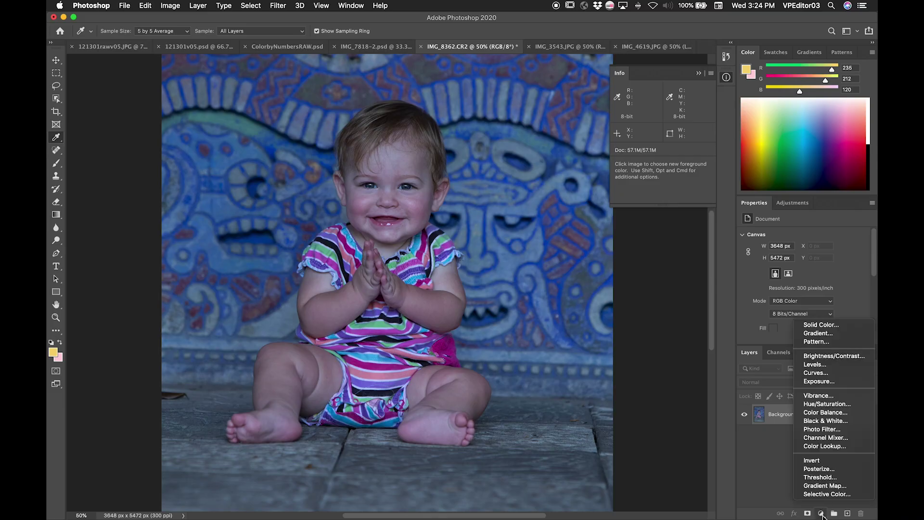
{"action": "left_click", "coordinate": [828, 373]}
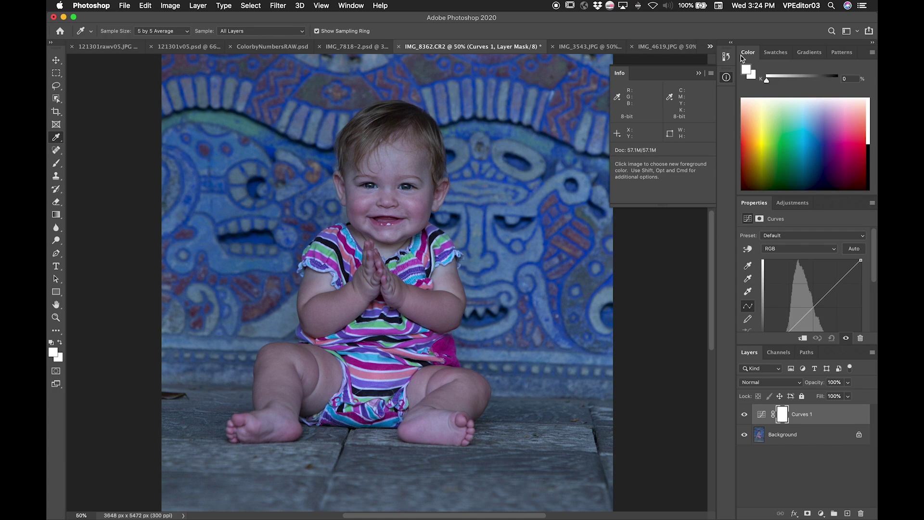
Switch the colour picker display from the greyscale slider to the Color Wheel
{"action": "left_click", "coordinate": [872, 53]}
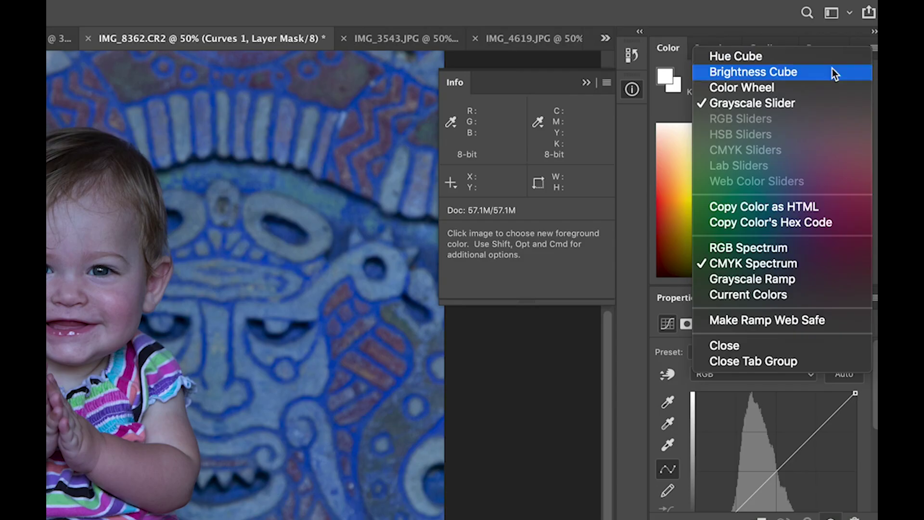
{"action": "left_click", "coordinate": [754, 89]}
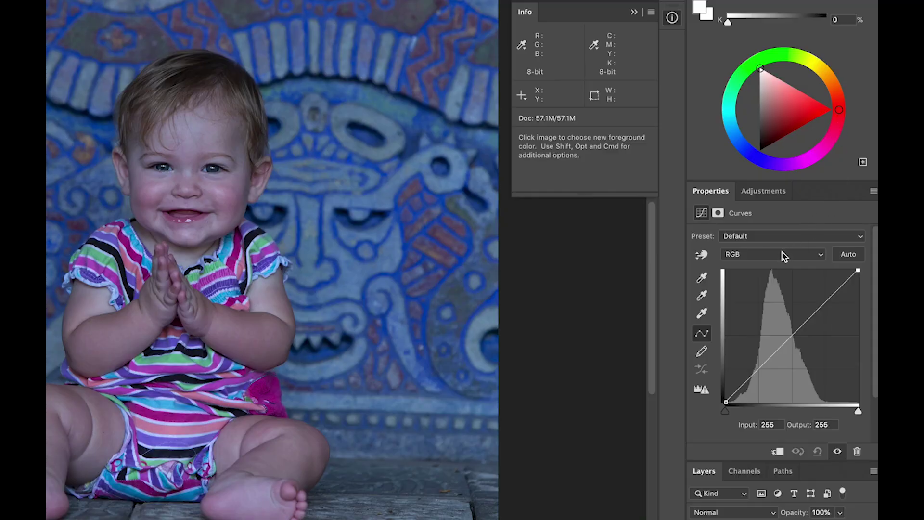
Raise the Curves layer's red channel by on-image adjustment of the baby's cheek, to input 147 and output 169
{"action": "left_click", "coordinate": [782, 252]}
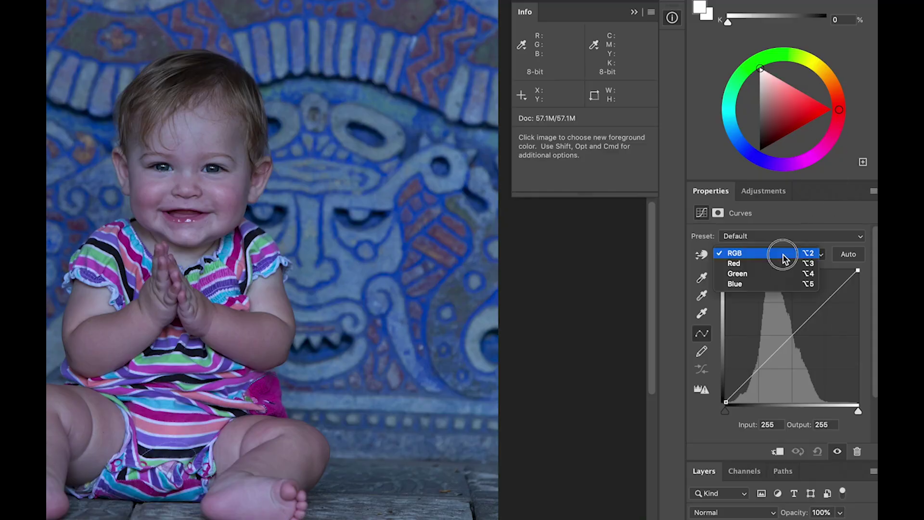
{"action": "left_click", "coordinate": [782, 265]}
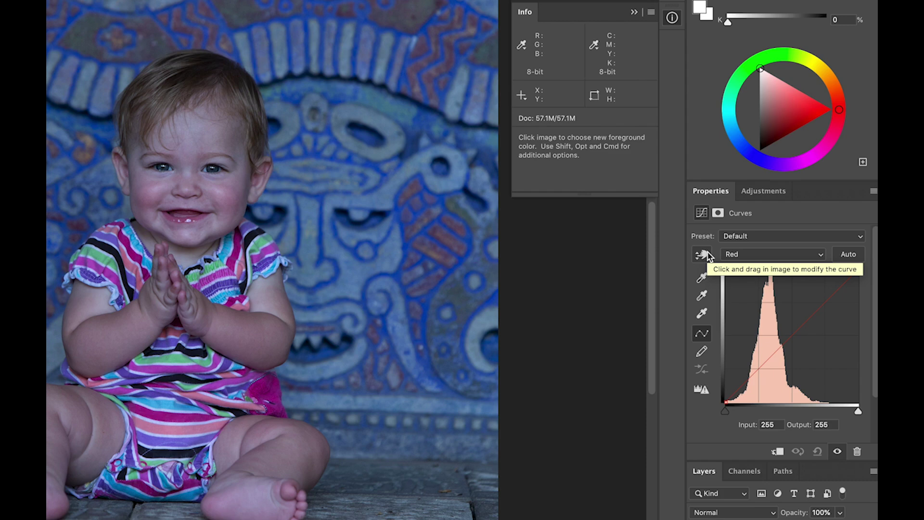
{"action": "left_click", "coordinate": [706, 254]}
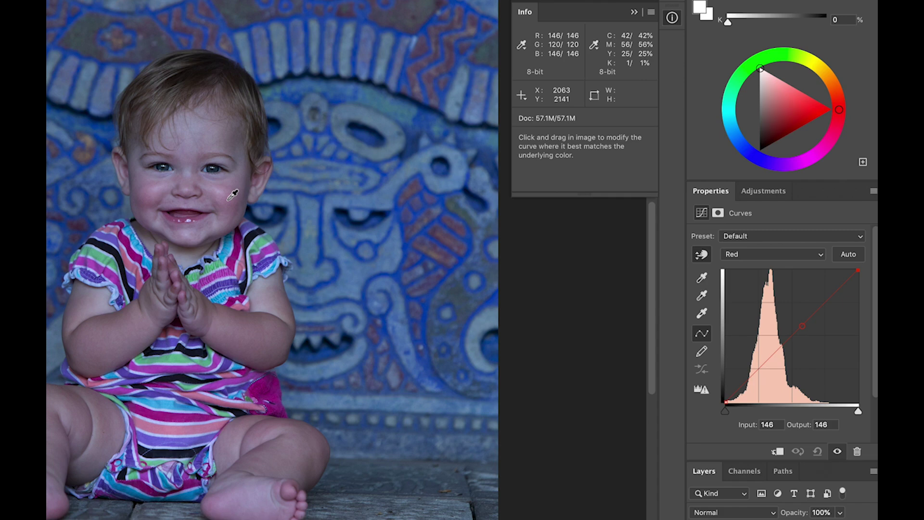
{"action": "left_click", "coordinate": [230, 198]}
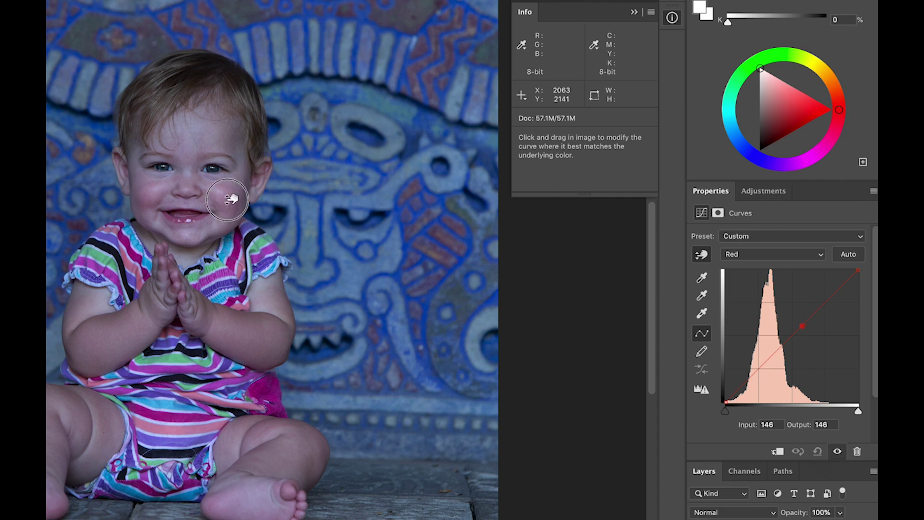
{"action": "left_click_drag", "start_coordinate": [231, 198], "coordinate": [216, 184]}
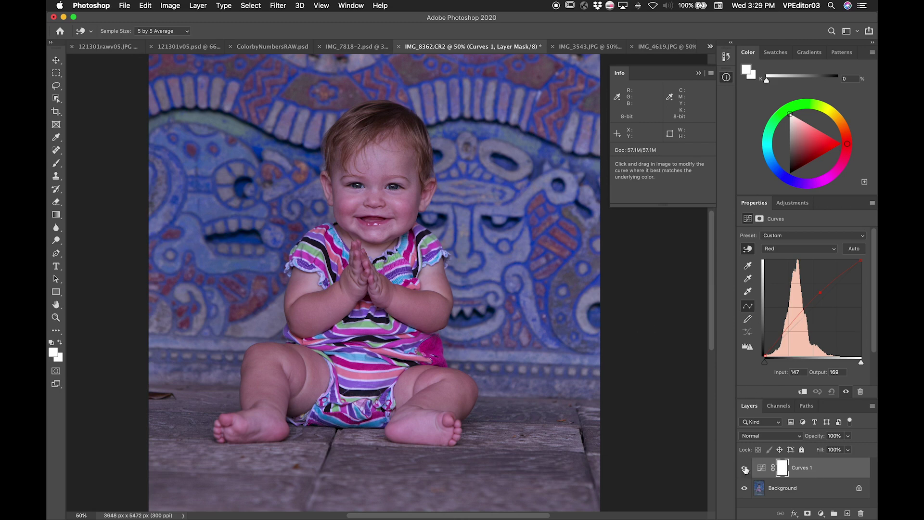
View the composite RGB curve and return to the red channel's curve
{"action": "left_click", "coordinate": [799, 249]}
{"action": "left_click", "coordinate": [799, 240]}
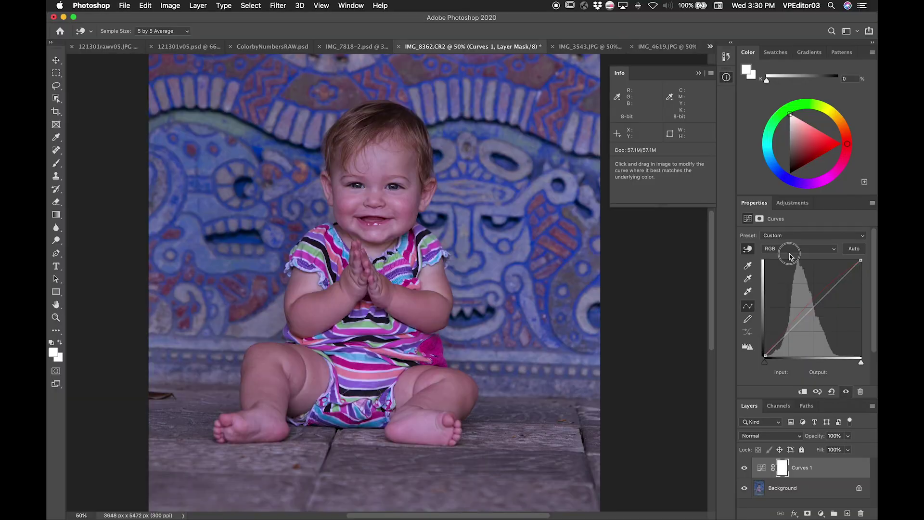
{"action": "left_click", "coordinate": [791, 250]}
{"action": "left_click", "coordinate": [794, 259]}
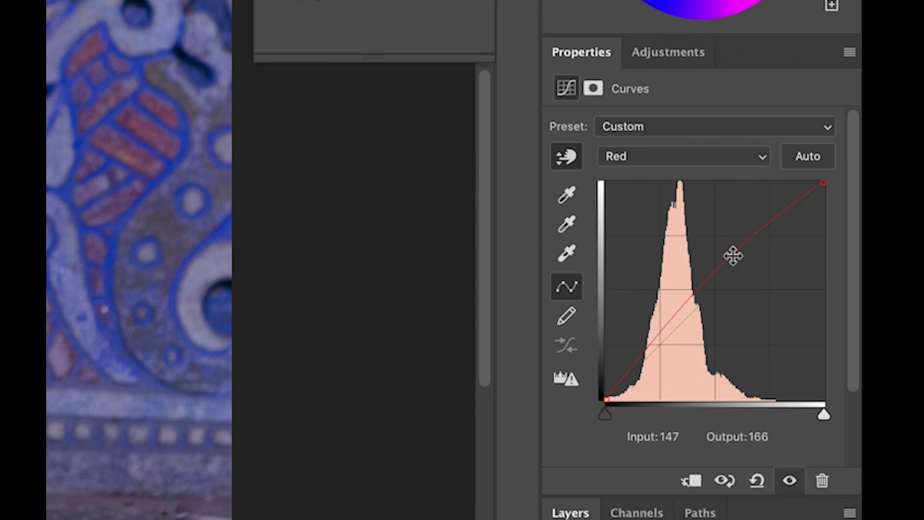
Move the red curve's point into the darker tones, to input 64 and output 87
{"action": "left_click_drag", "start_coordinate": [820, 292], "coordinate": [815, 294]}
{"action": "left_click_drag", "start_coordinate": [718, 259], "coordinate": [677, 300]}
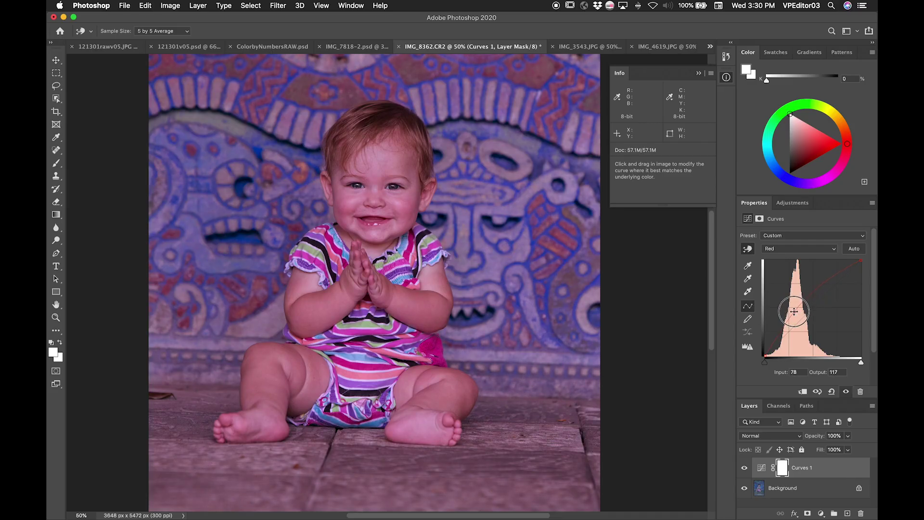
{"action": "left_click_drag", "start_coordinate": [794, 313], "coordinate": [789, 322]}
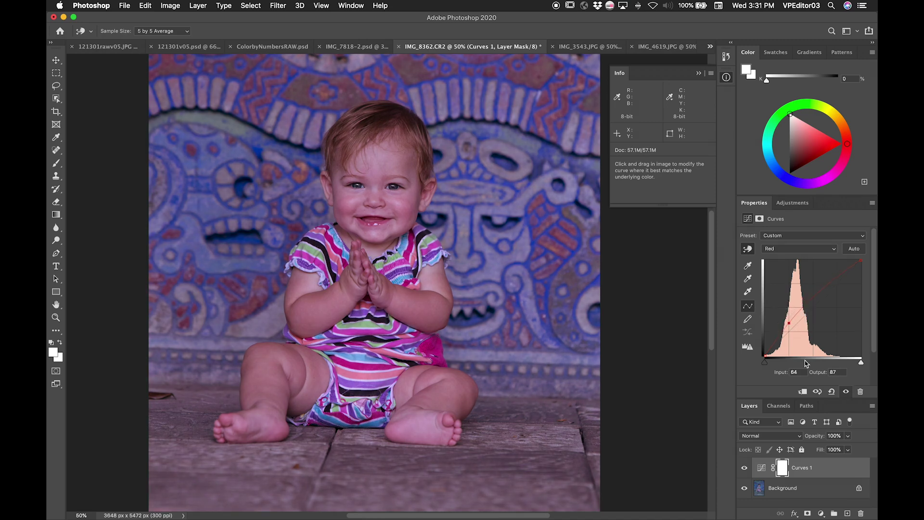
Toggle the Curves 1 layer's visibility to compare the photo with and without the red channel correction
{"action": "left_click", "coordinate": [744, 468]}
{"action": "left_click", "coordinate": [744, 469]}
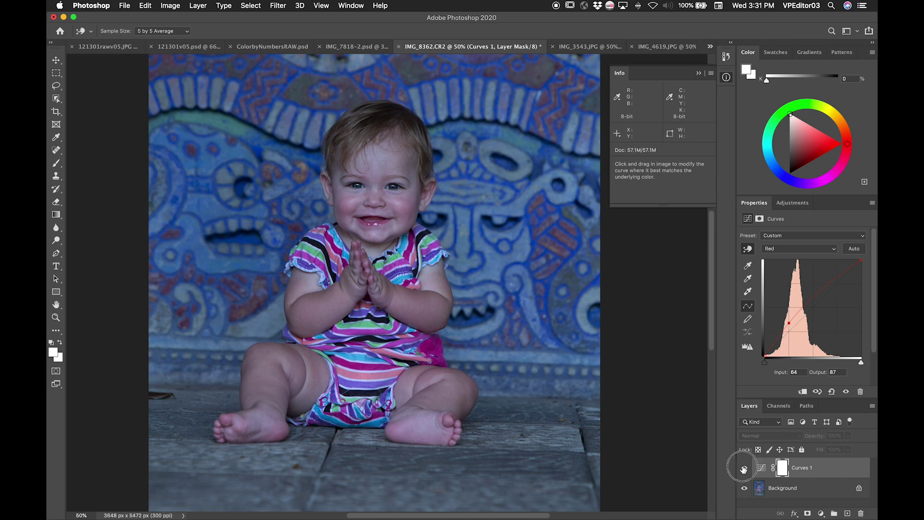
{"action": "left_click", "coordinate": [744, 469]}
{"action": "left_click", "coordinate": [744, 469]}
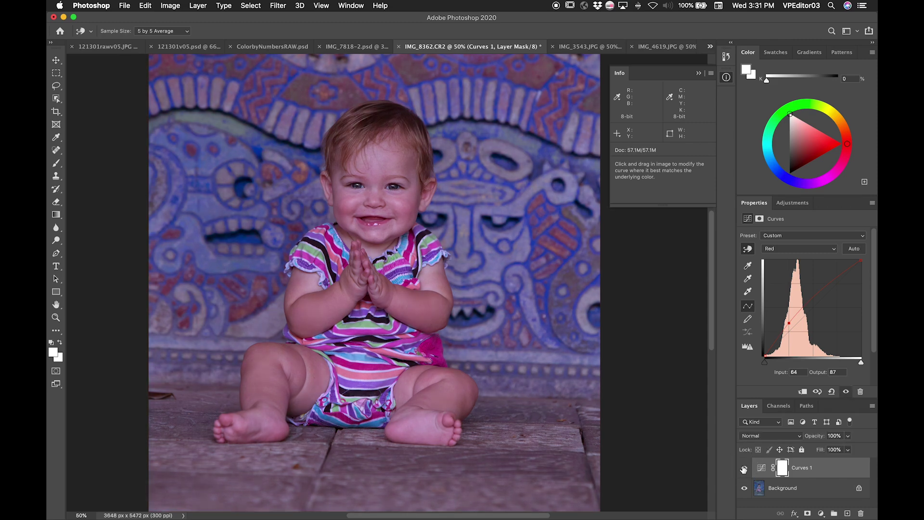
{"action": "left_click", "coordinate": [744, 468]}
Add a midtone point to the green channel's curve and raise it to input 110 and output 124
{"action": "key", "text": "super+0"}
{"action": "left_click", "coordinate": [816, 249]}
{"action": "left_click", "coordinate": [813, 257]}
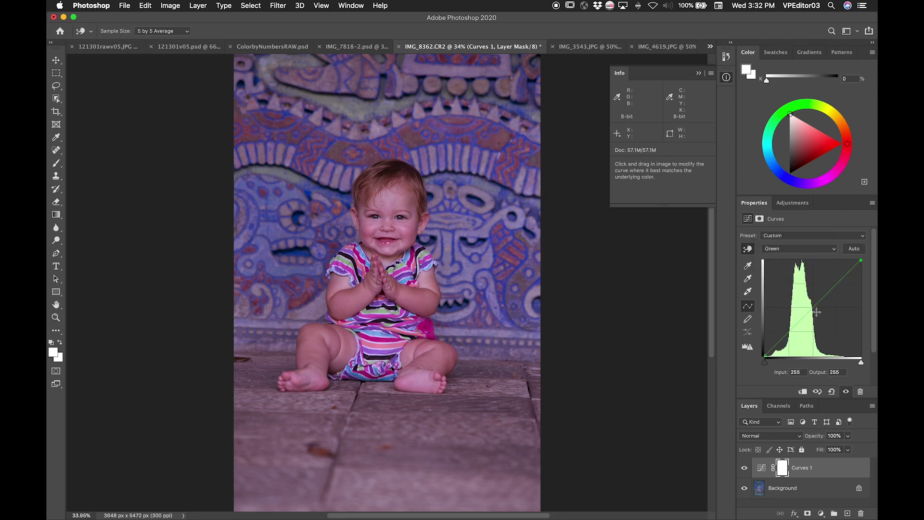
{"action": "left_click", "coordinate": [809, 311]}
{"action": "left_click_drag", "start_coordinate": [810, 311], "coordinate": [806, 308]}
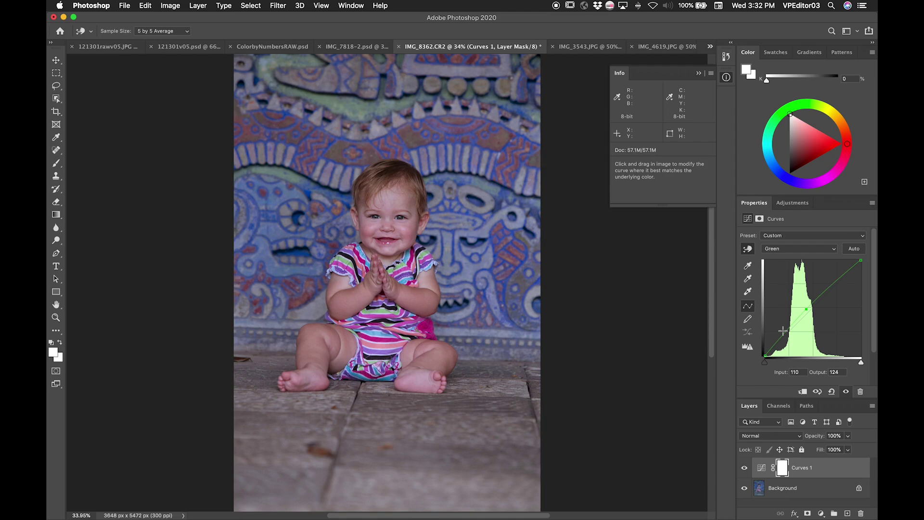
Examine the baby's face at 100% with the Curves 1 layer hidden and shown
{"action": "key", "text": "super+1"}
{"action": "scroll", "coordinate": [482, 356], "scroll_direction": "up", "scroll_amount": 5}
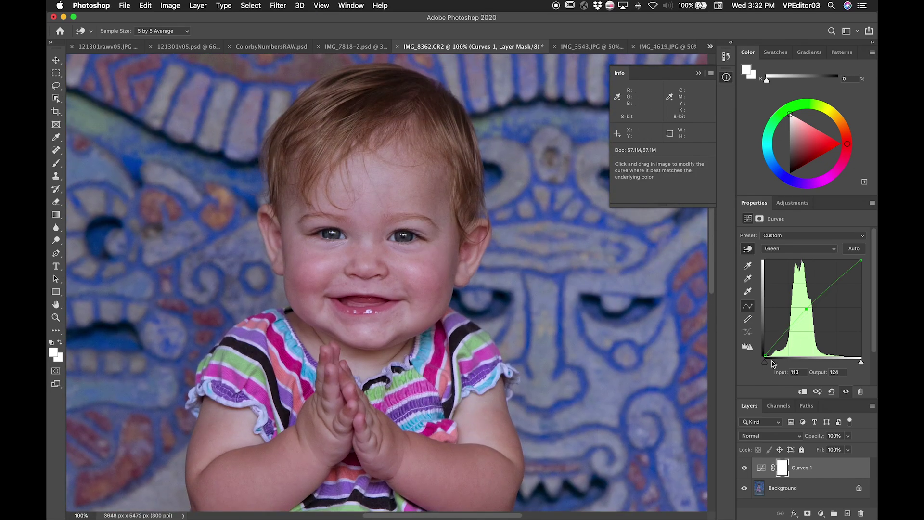
{"action": "left_click", "coordinate": [744, 468]}
{"action": "left_click", "coordinate": [745, 468]}
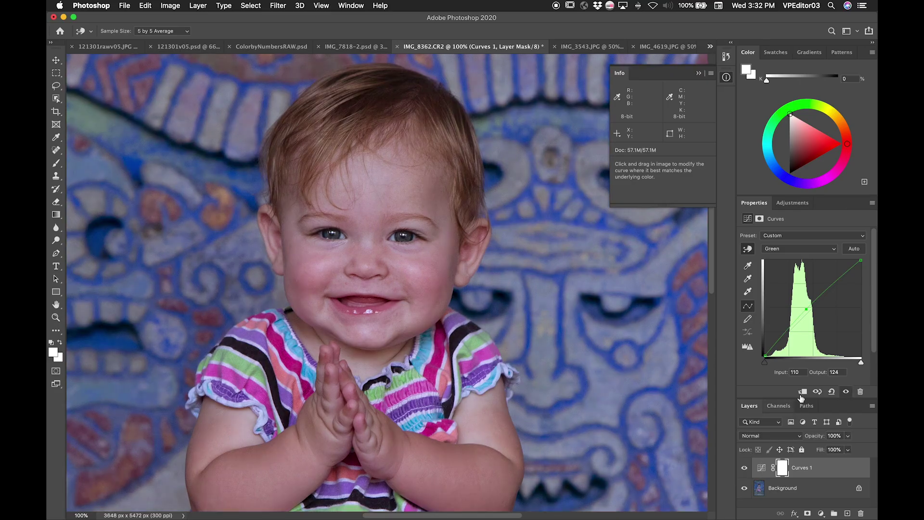